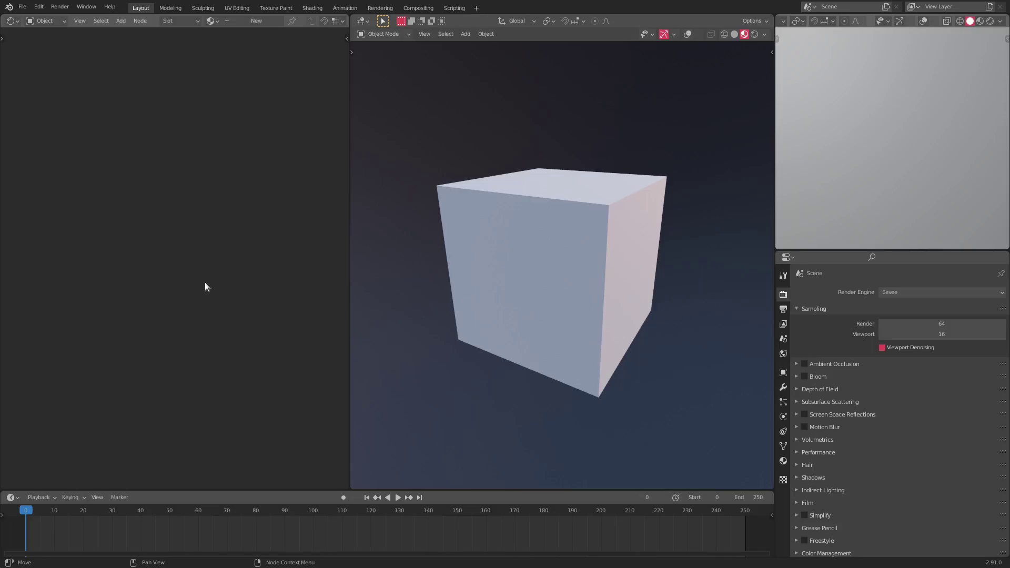
Step: Select the default cube and delete it, undoing one accidental deletion along the way
left_click(489, 254)
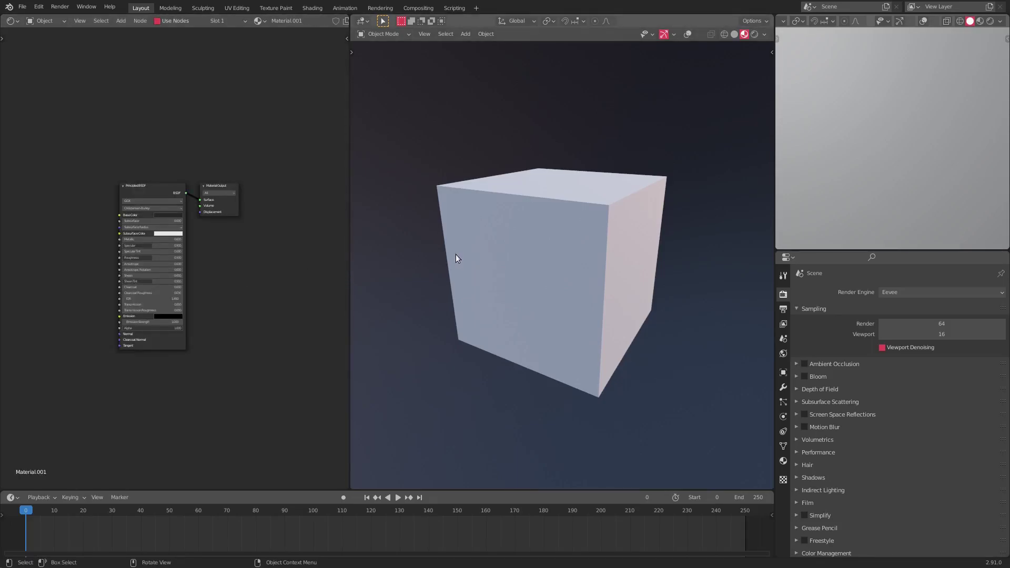
key("Delete")
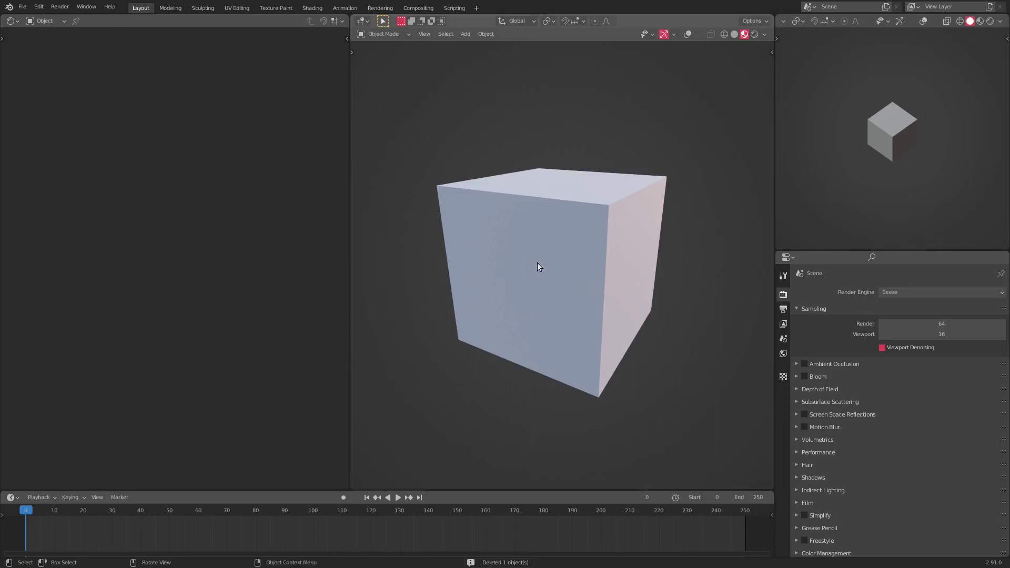
key("ctrl+z")
key("Delete")
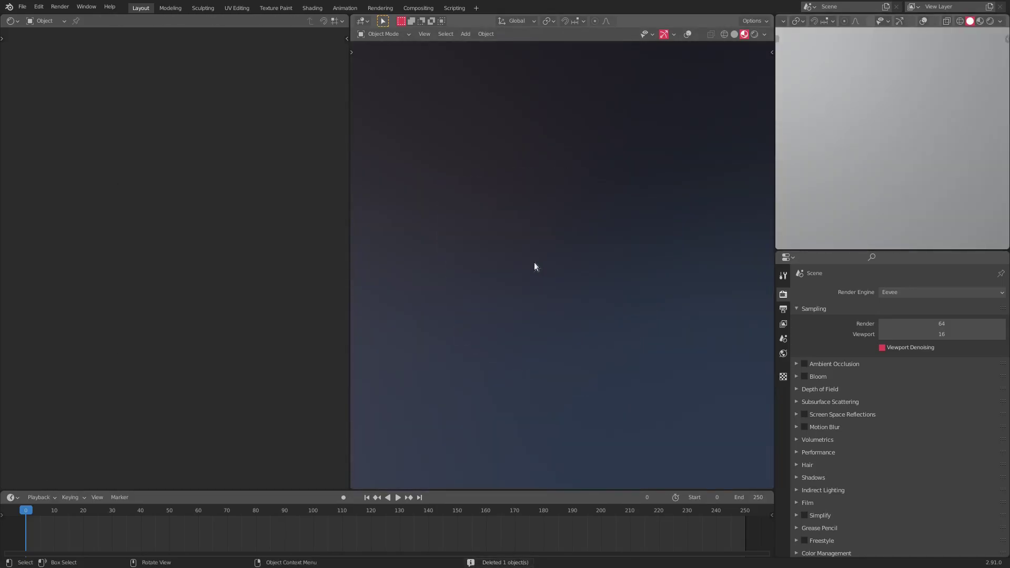
Step: Add a UV sphere (32 segments, 16 rings, 0.1 m radius) to the scene
key("shift+a")
mouse_move(534, 263)
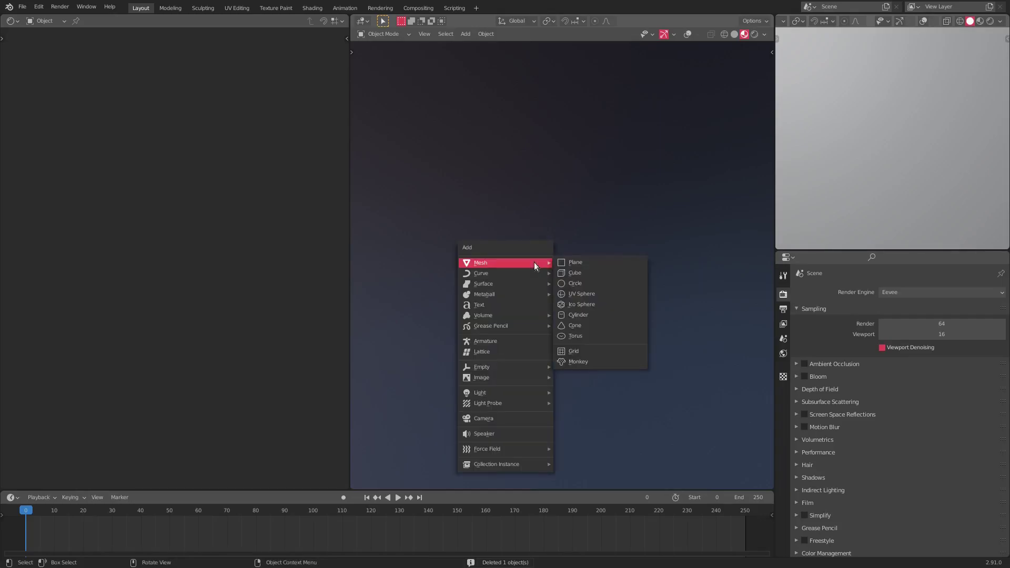
left_click(614, 295)
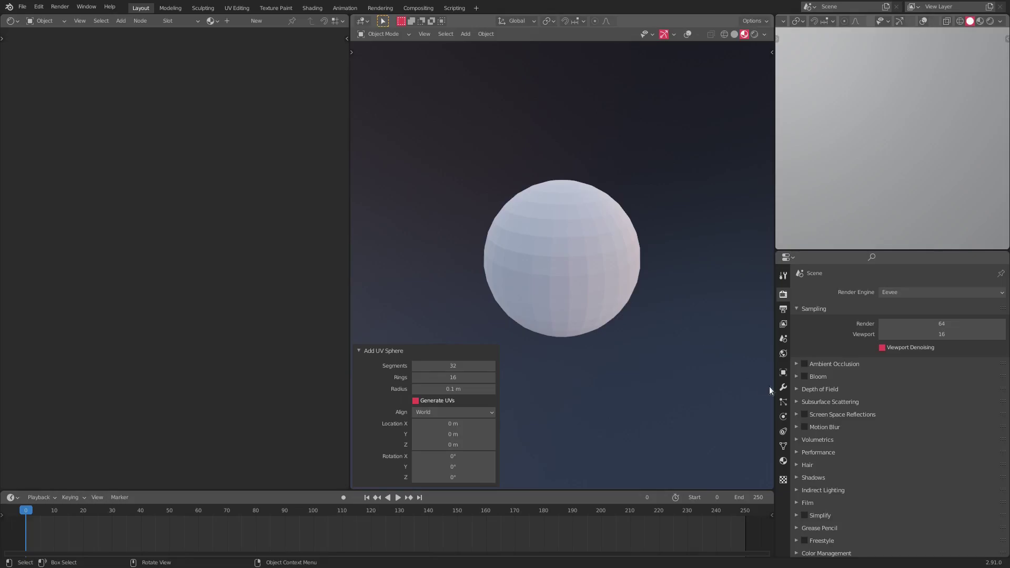
Step: Give the sphere a Subdivision Surface modifier
left_click(784, 387)
left_click(829, 293)
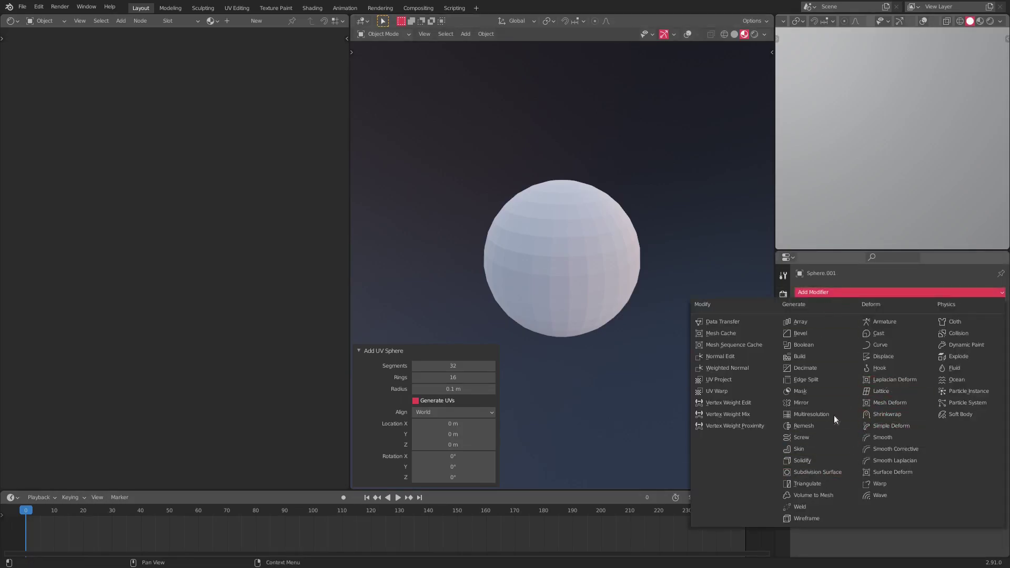
left_click(834, 472)
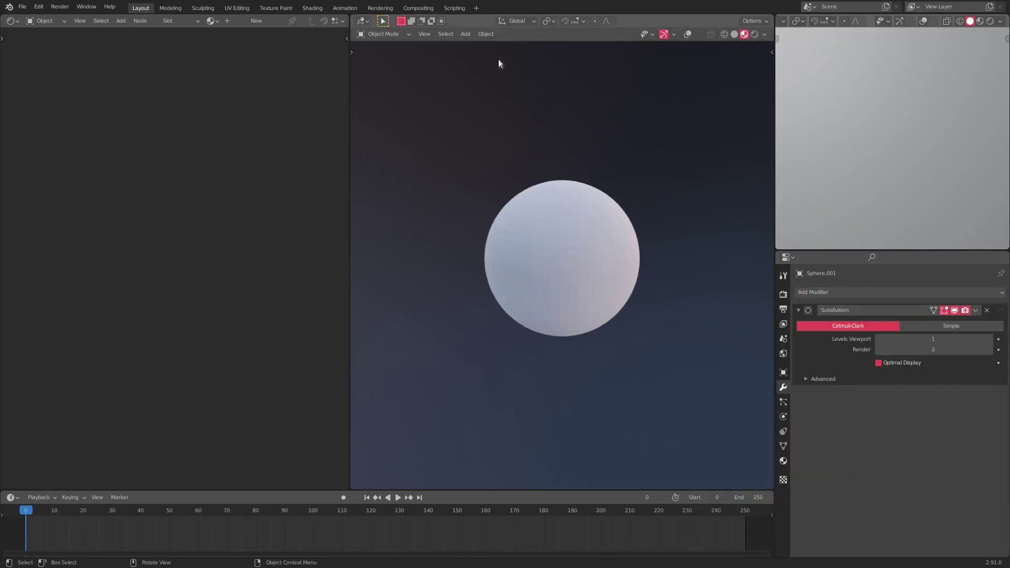
left_click(486, 34)
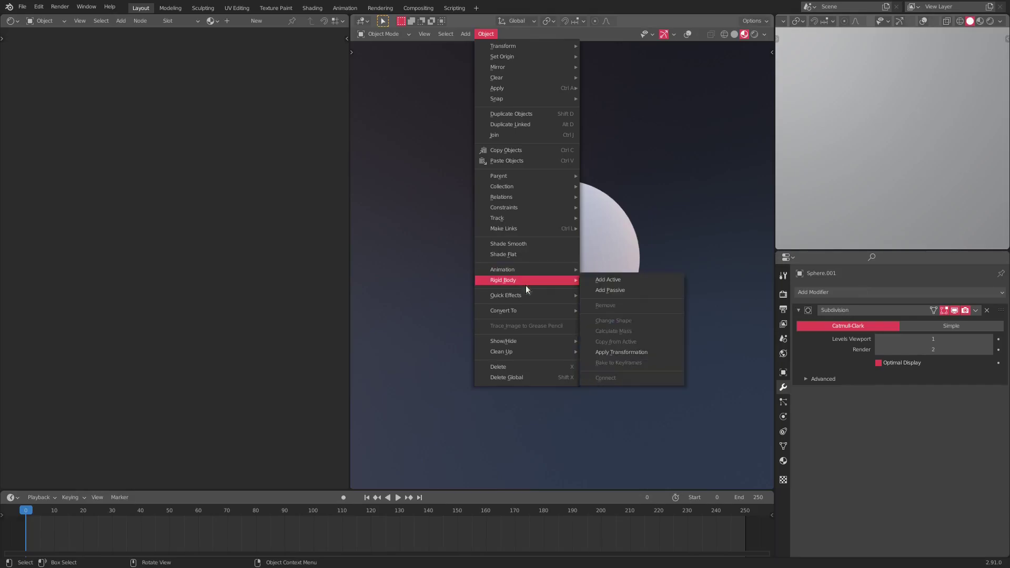
Step: Shade the sphere smooth and compare it in solid and material preview shading
left_click(521, 245)
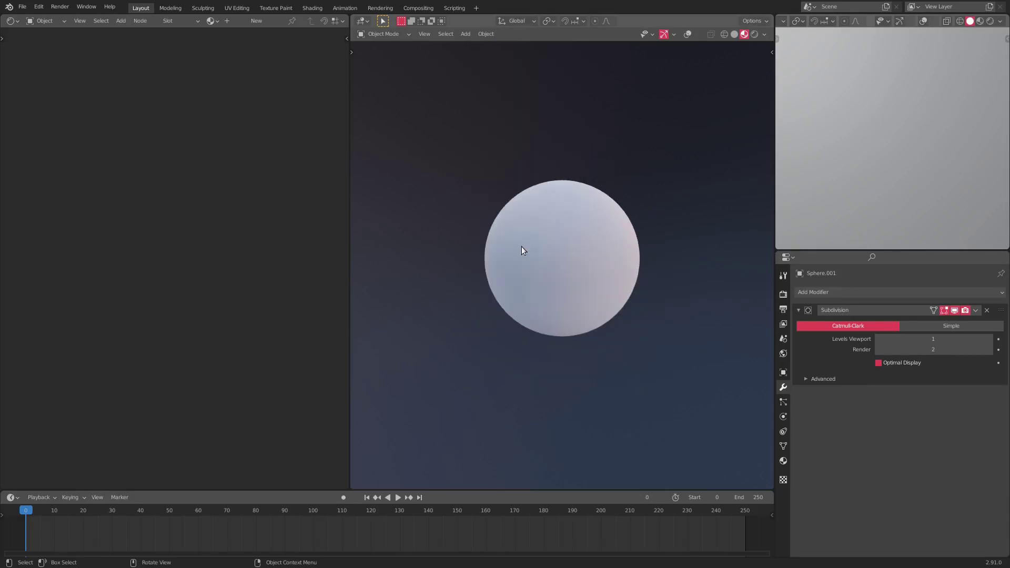
left_click(734, 33)
left_click(745, 33)
left_click(735, 33)
left_click(745, 33)
left_click(736, 33)
left_click(743, 34)
Step: Join the areas and turn the left one into a Shader Editor with its sidebar hidden
left_click_drag(354, 17, 384, 34)
left_click(16, 21)
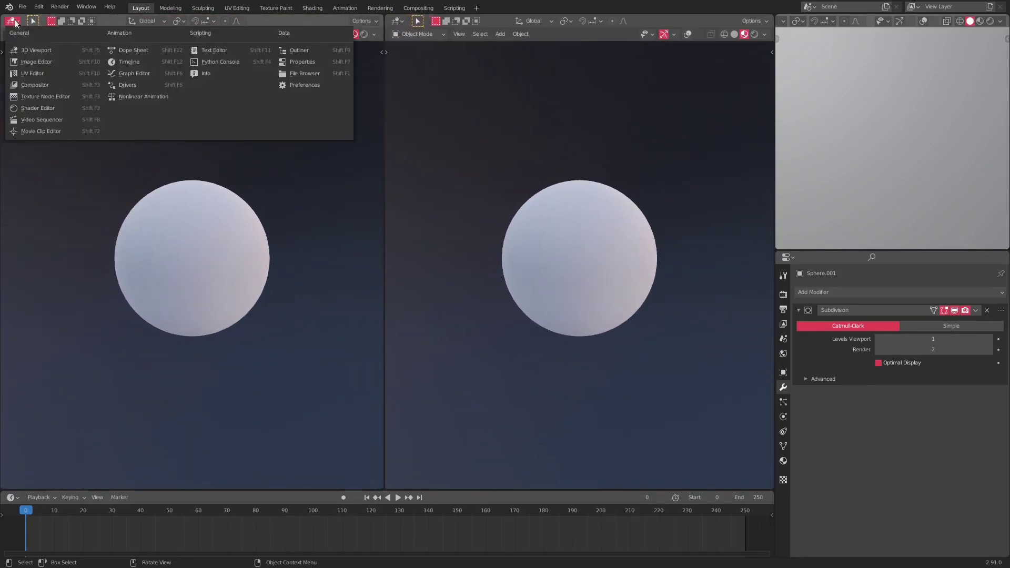
left_click(67, 109)
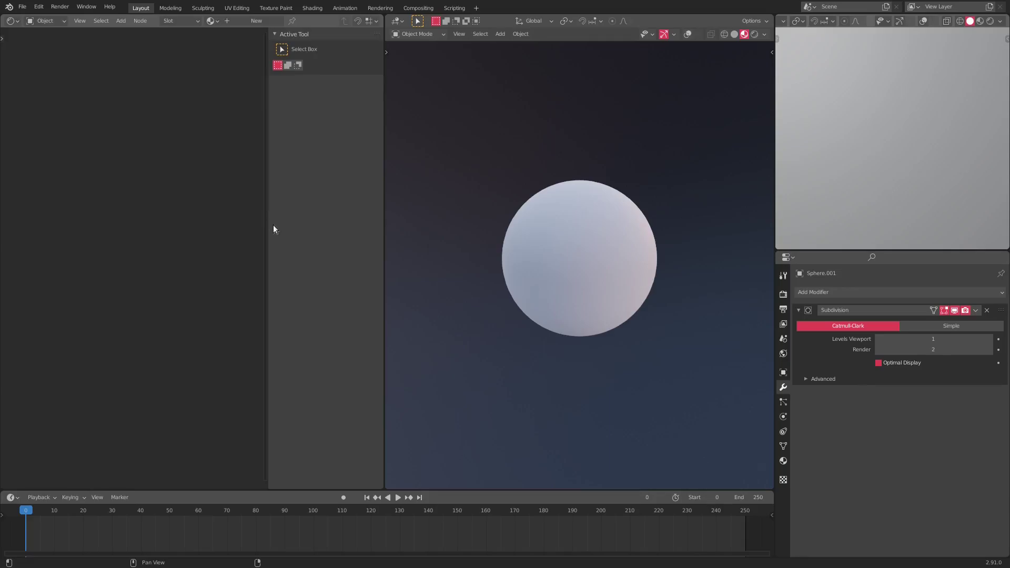
left_click_drag(269, 224, 407, 254)
Step: Select the Sphere, frame its nodes, and try deleting its Principled BSDF before undoing
left_click(553, 215)
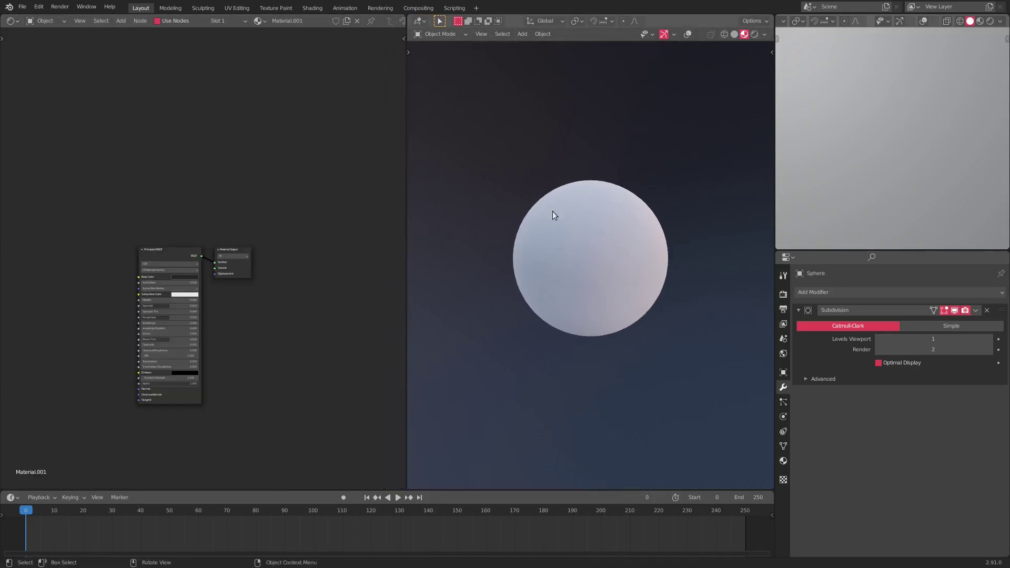
scroll(604, 268, "up", 2)
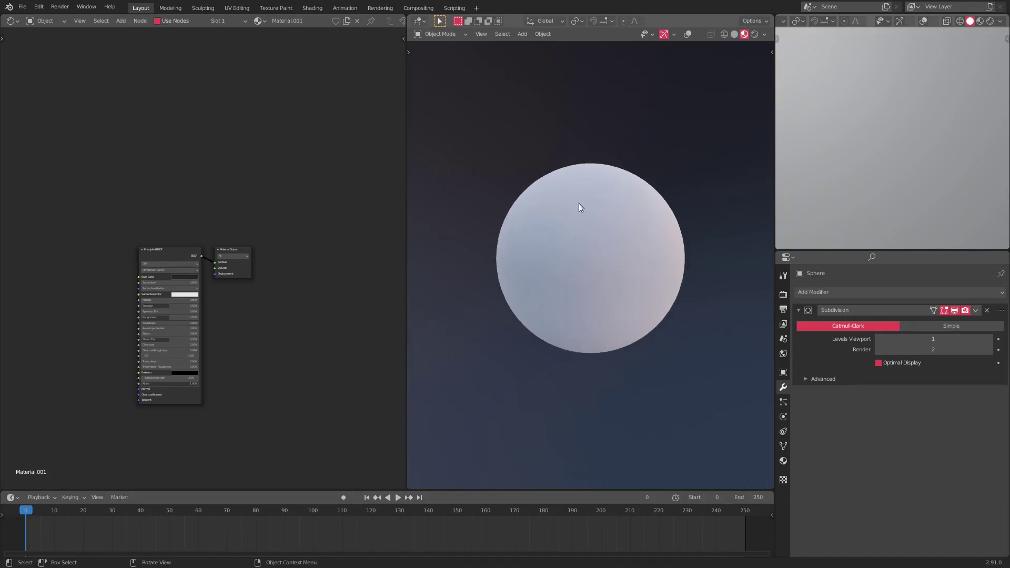
scroll(226, 305, "up", 4)
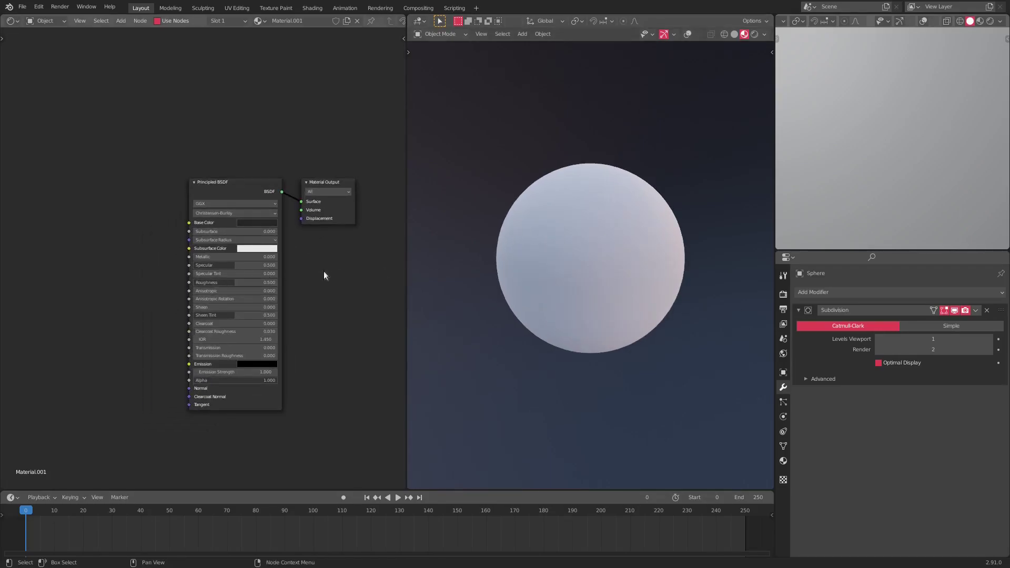
middle_click_drag(324, 274, 345, 276)
scroll(345, 275, "down", 2)
left_click(271, 204)
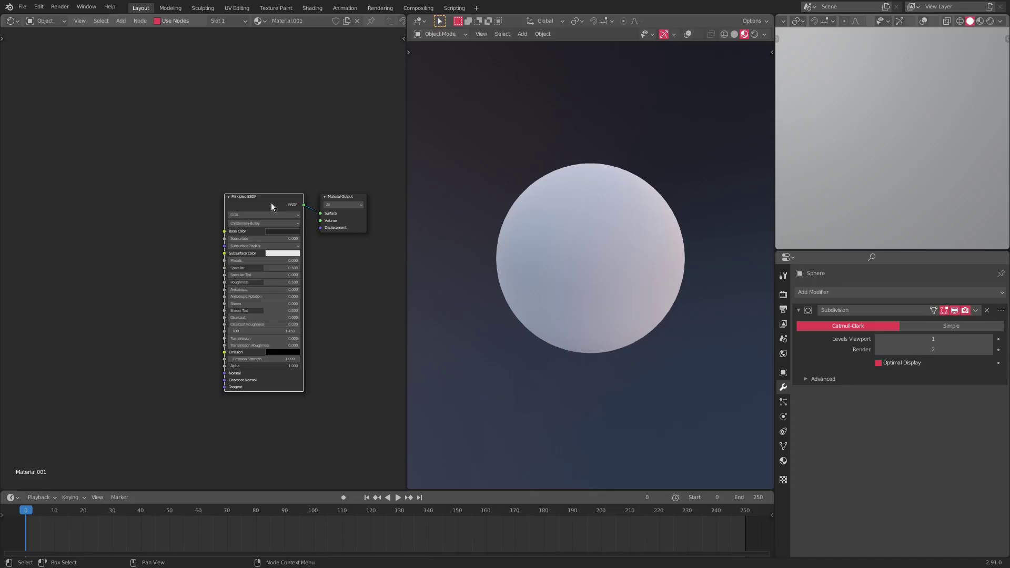
key("x")
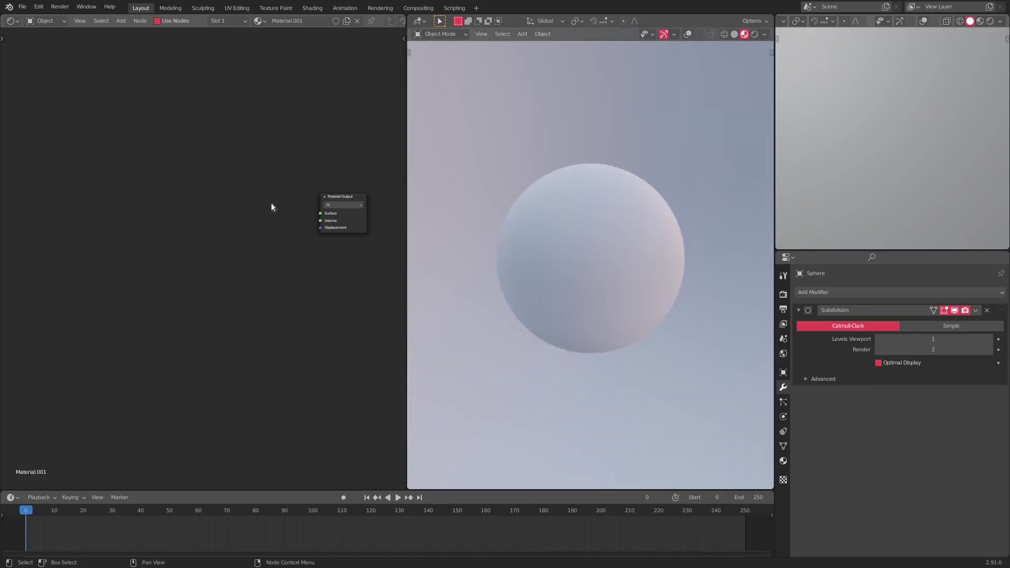
key("ctrl+z")
Step: Select Sphere.001 and give it a new material named 'force fiedl'
left_click(532, 234)
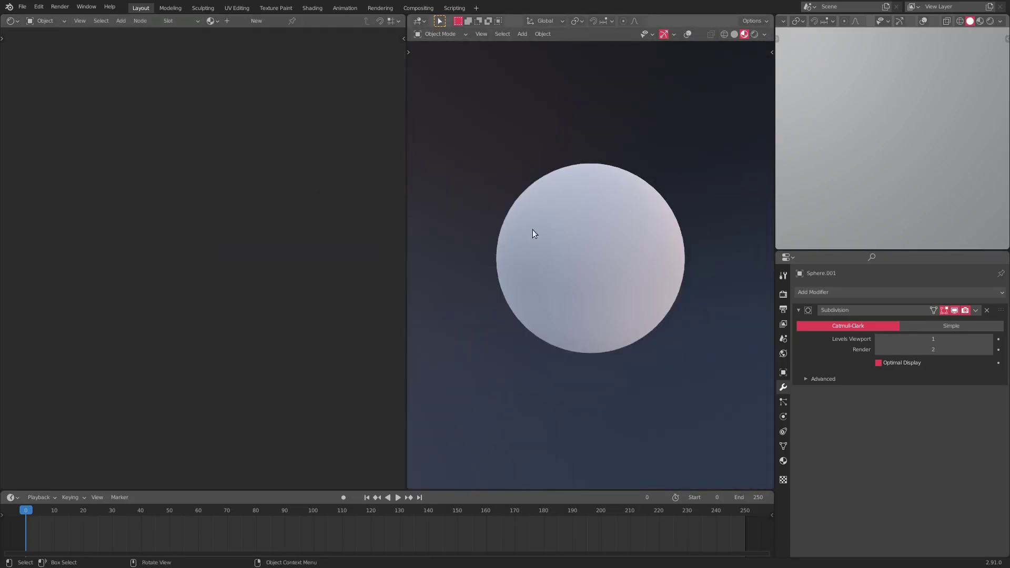
left_click(570, 238)
left_click(578, 244)
left_click(263, 20)
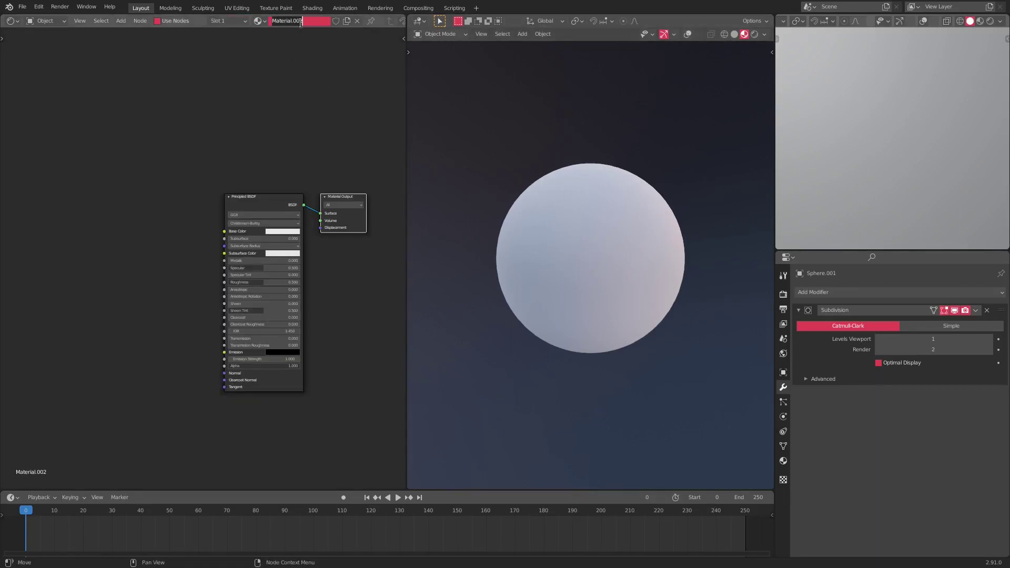
type("force fiedl")
key("Return")
left_click(250, 264)
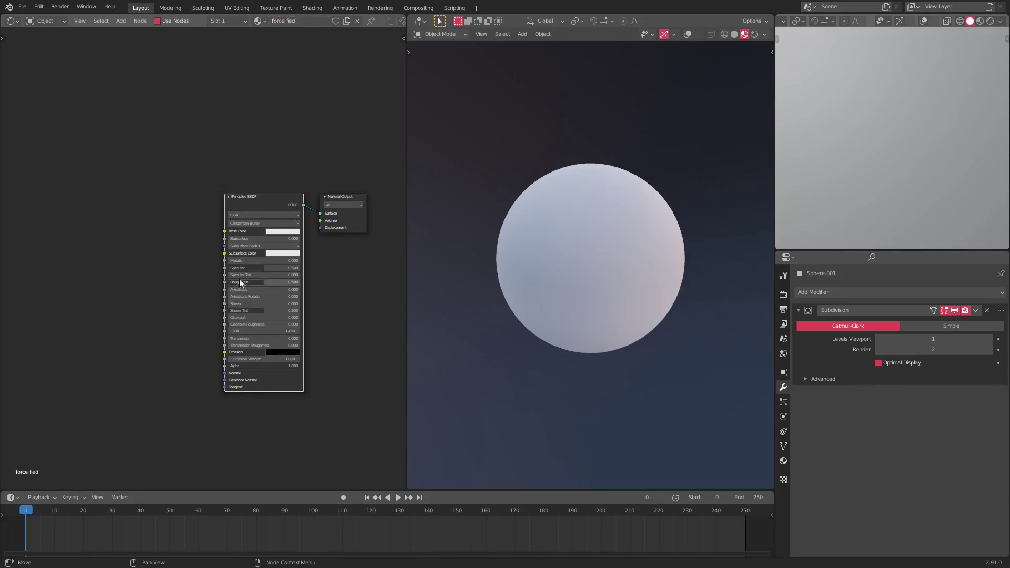
Step: Replace the Principled BSDF with an Emission node wired into the Material Output Surface
key("Delete")
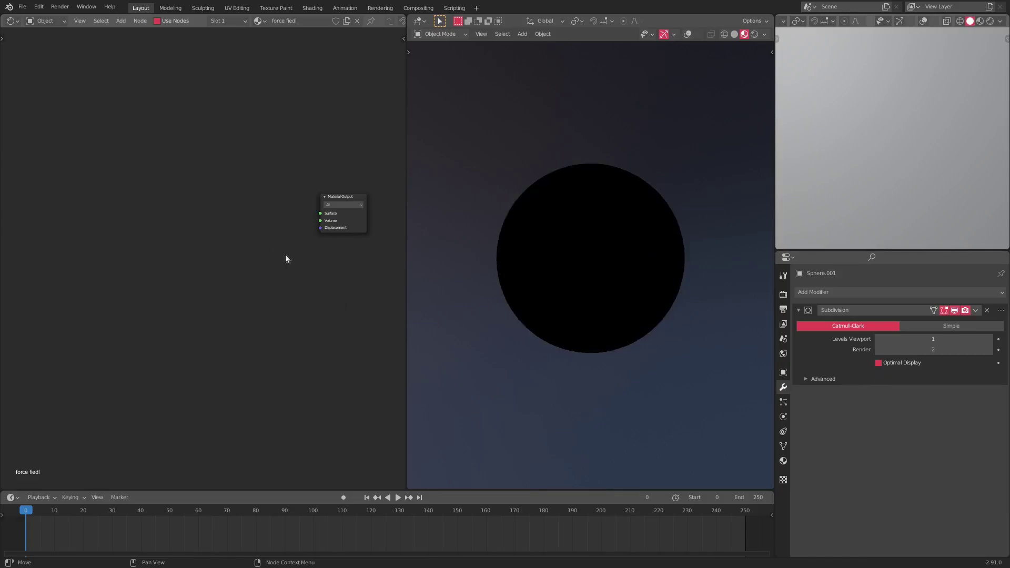
scroll(213, 226, "up", 1)
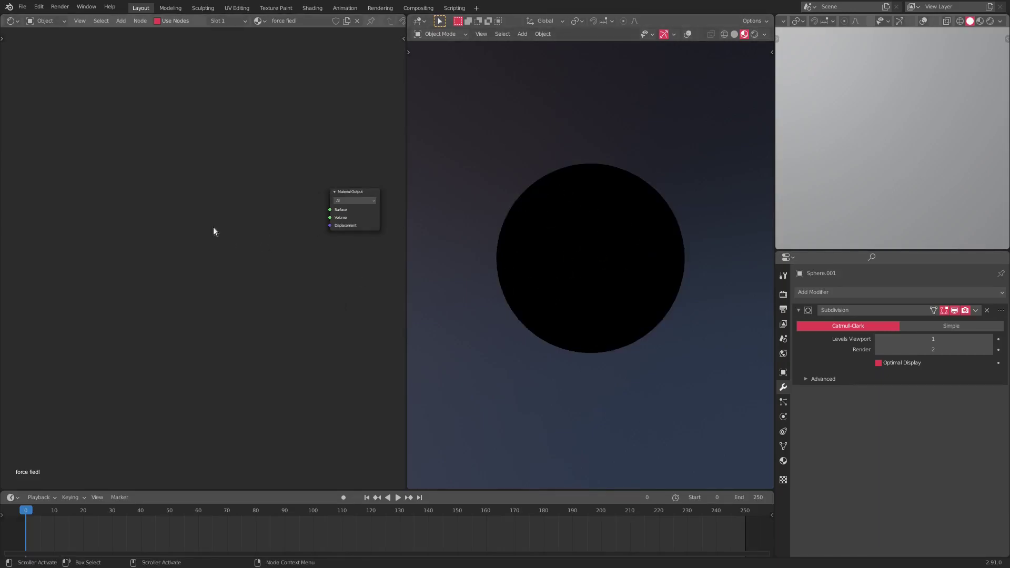
scroll(213, 226, "up", 1)
key("shift+a")
left_click(214, 225)
type("em")
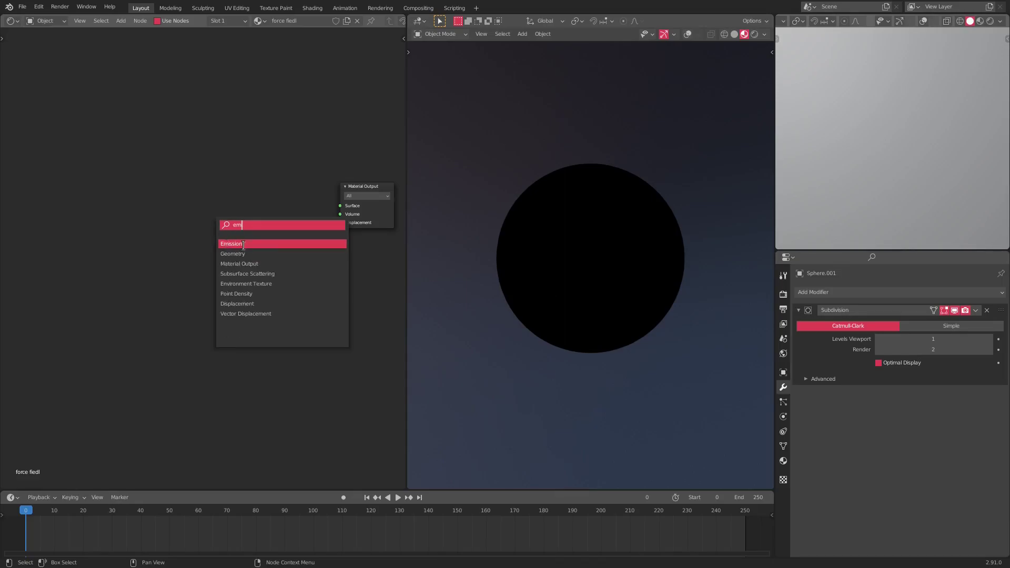
left_click(226, 244)
left_click(279, 204)
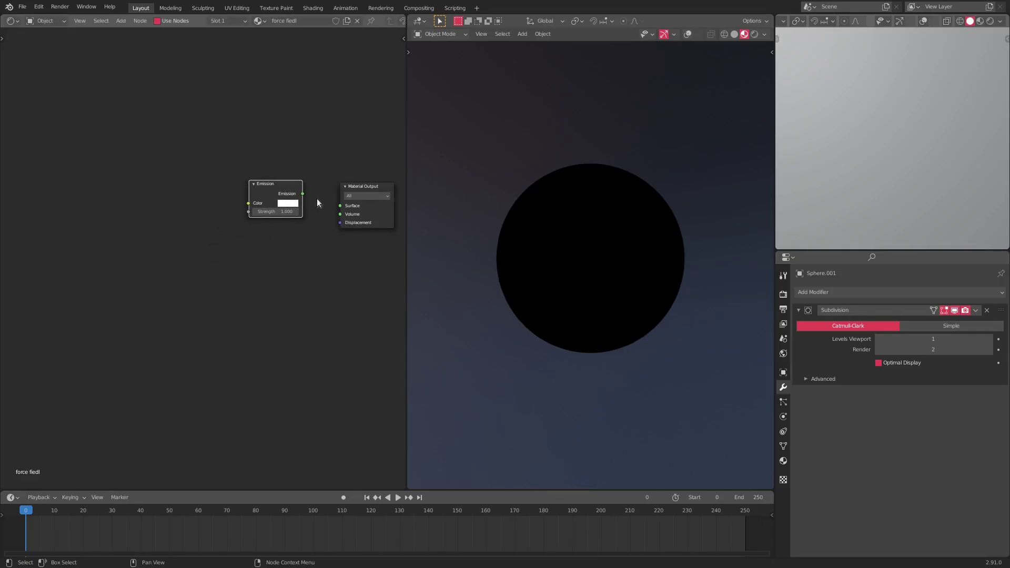
left_click_drag(303, 193, 347, 208)
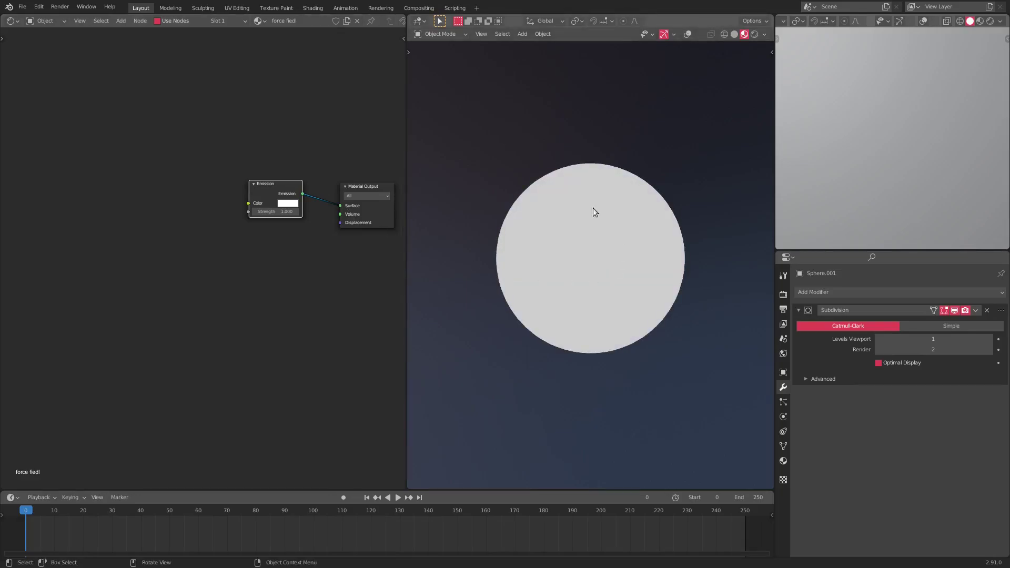
Step: Add a Wave Texture node and feed its Color into the Emission Color
middle_click_drag(220, 247, 251, 261)
scroll(210, 272, "up", 1)
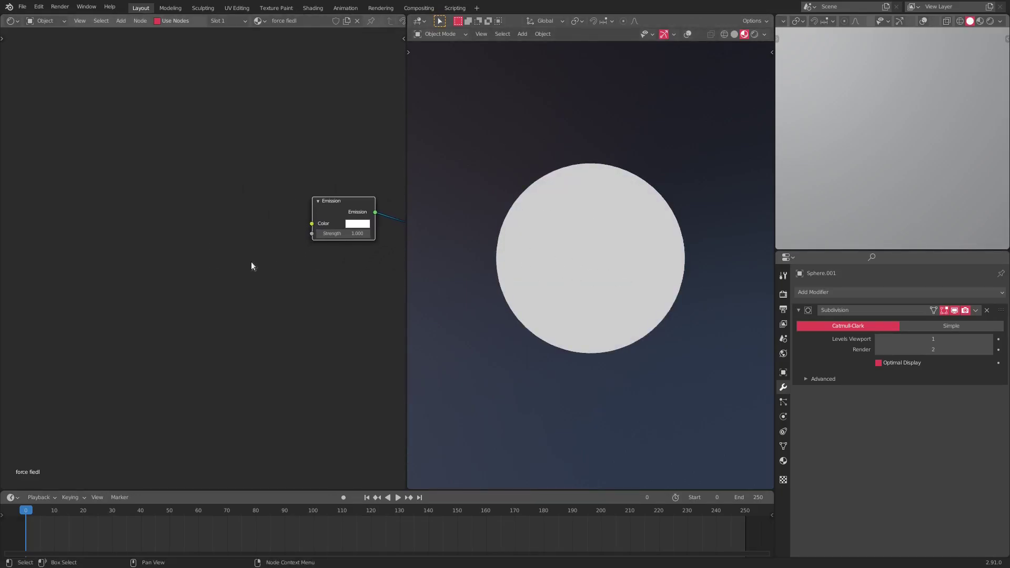
key("shift+a")
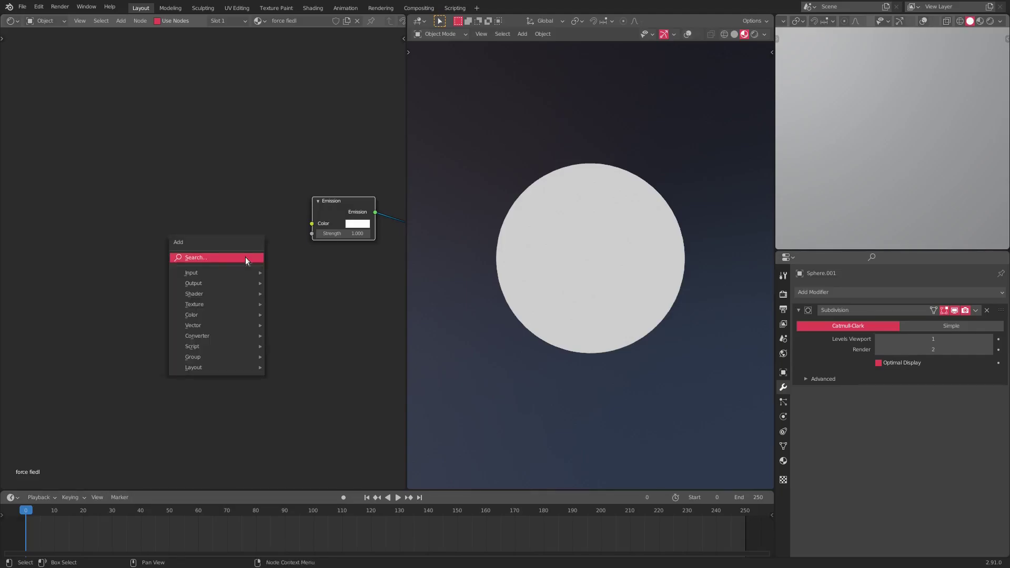
type("wave")
key("Return")
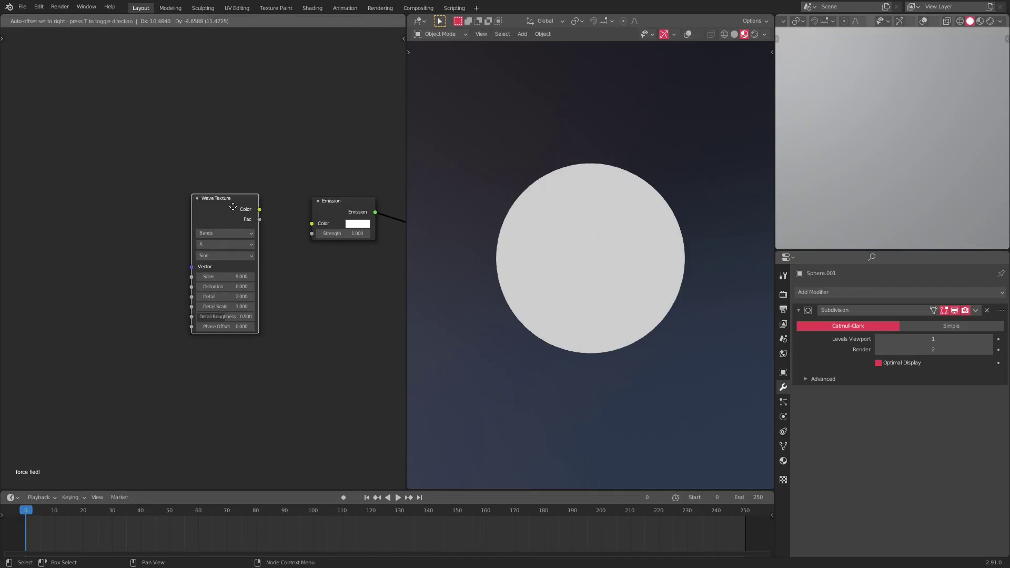
left_click(222, 217)
mouse_move(261, 212)
left_mouse_down()
mouse_move(285, 195)
mouse_move(312, 223)
left_mouse_up()
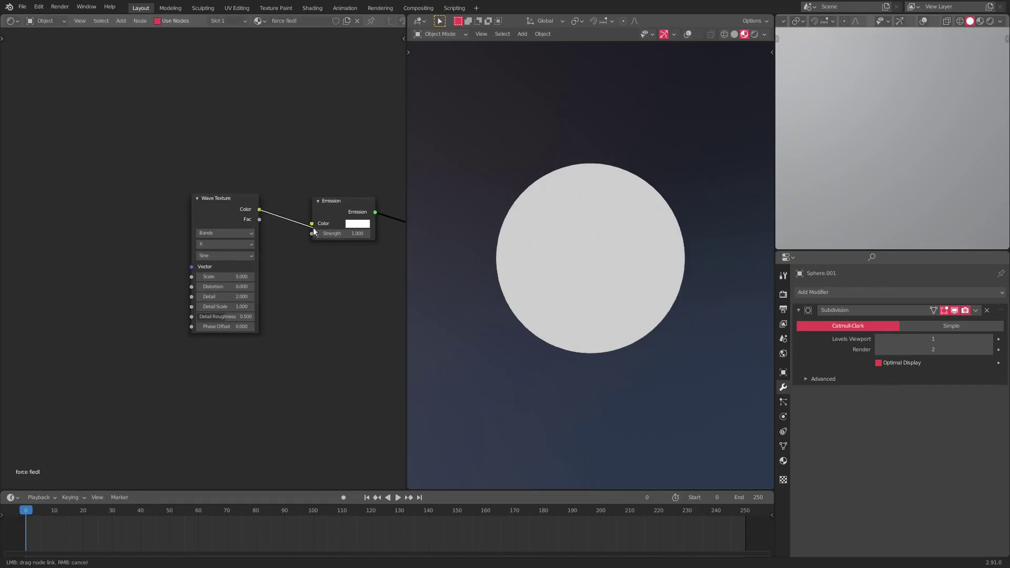
left_click_drag(241, 206, 248, 205)
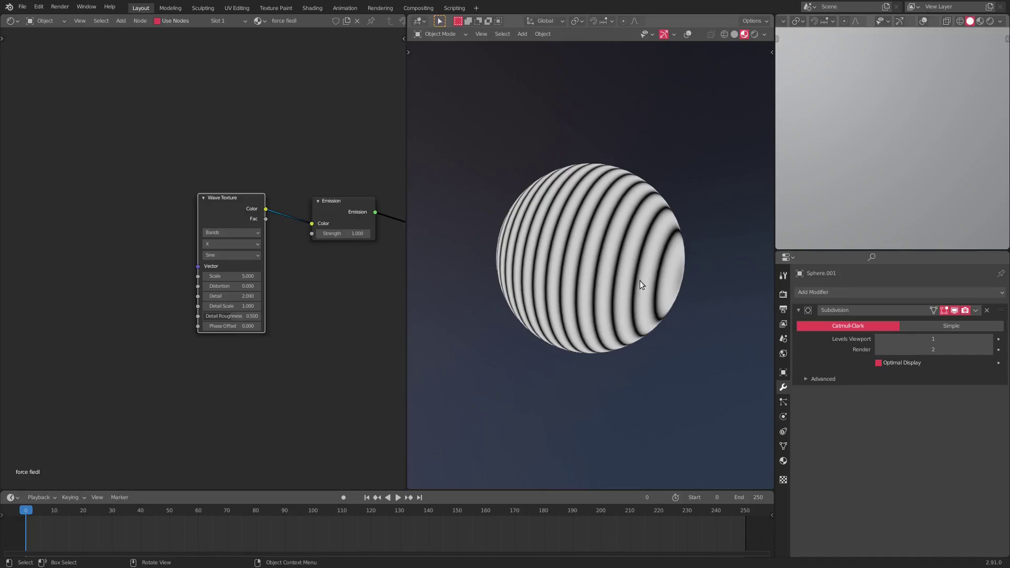
middle_click_drag(301, 270, 312, 268)
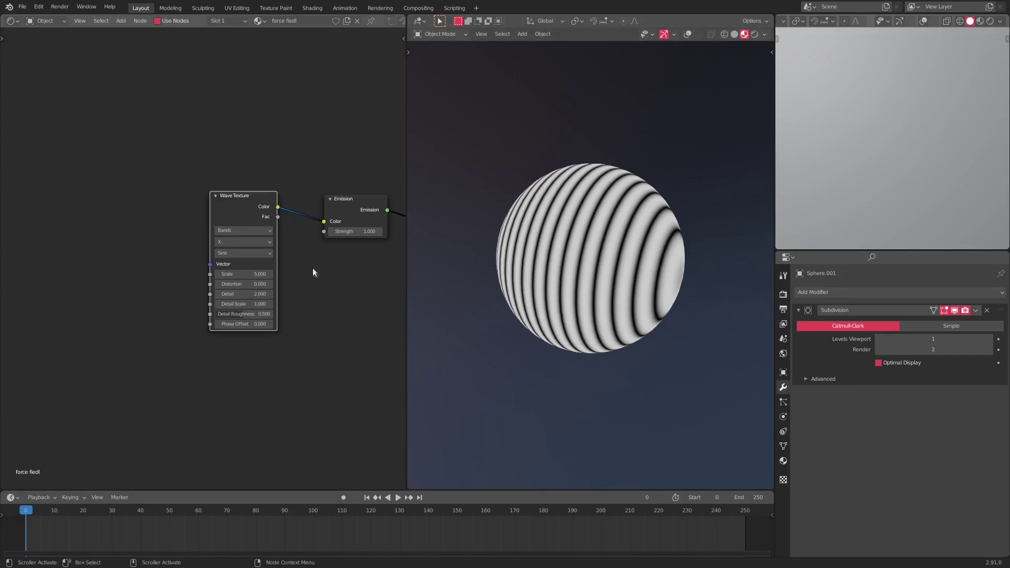
Step: Insert a ColorRamp node on the link between the Wave Texture and Emission
key("shift+a")
left_click(313, 267)
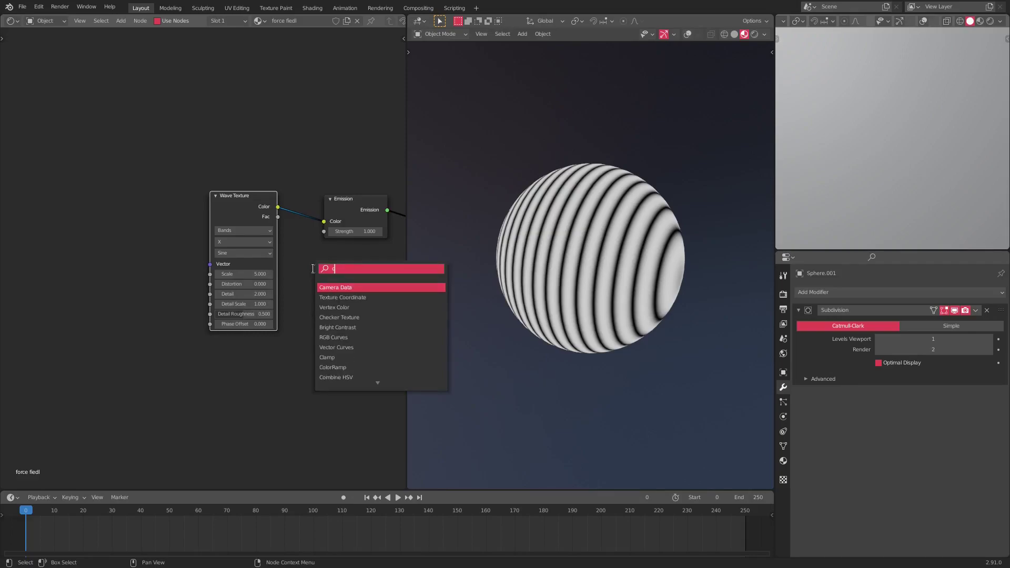
type("colo")
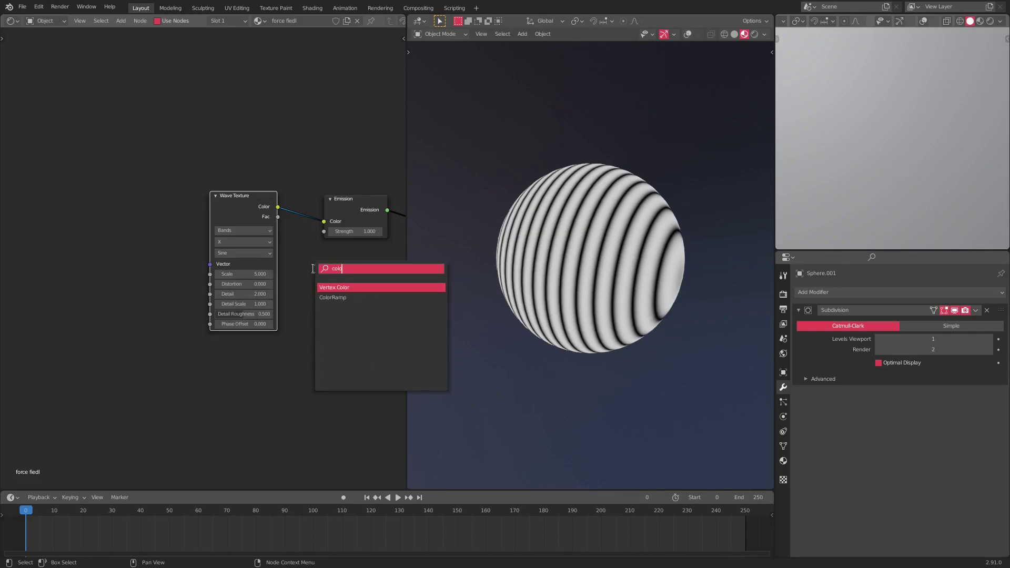
left_click(352, 298)
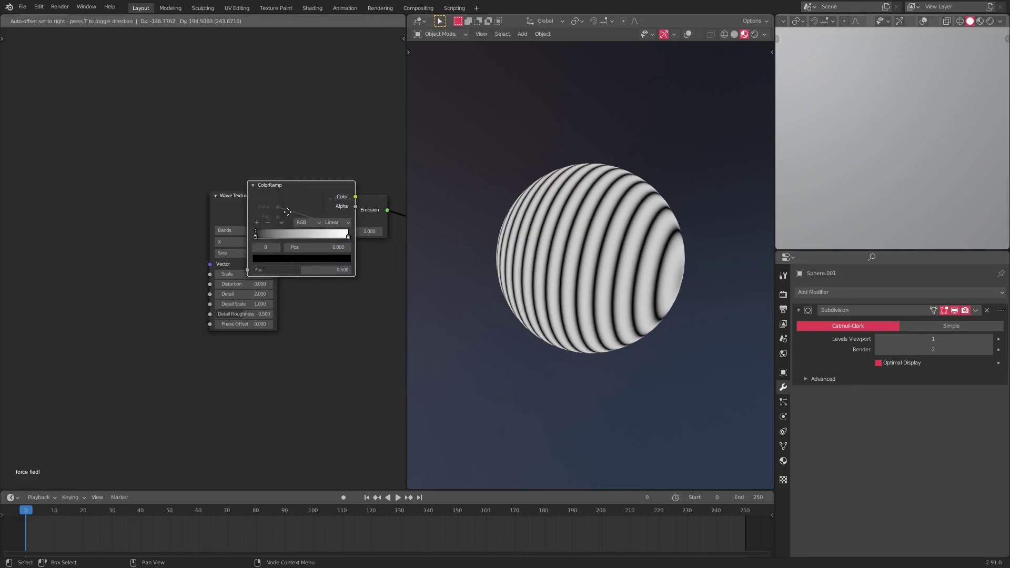
left_click(354, 313)
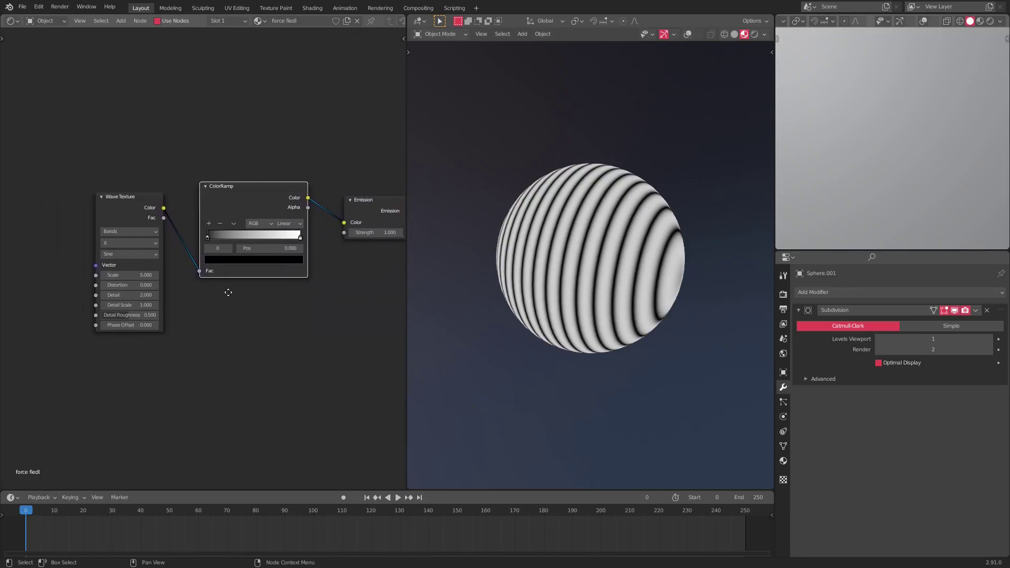
left_click(141, 209)
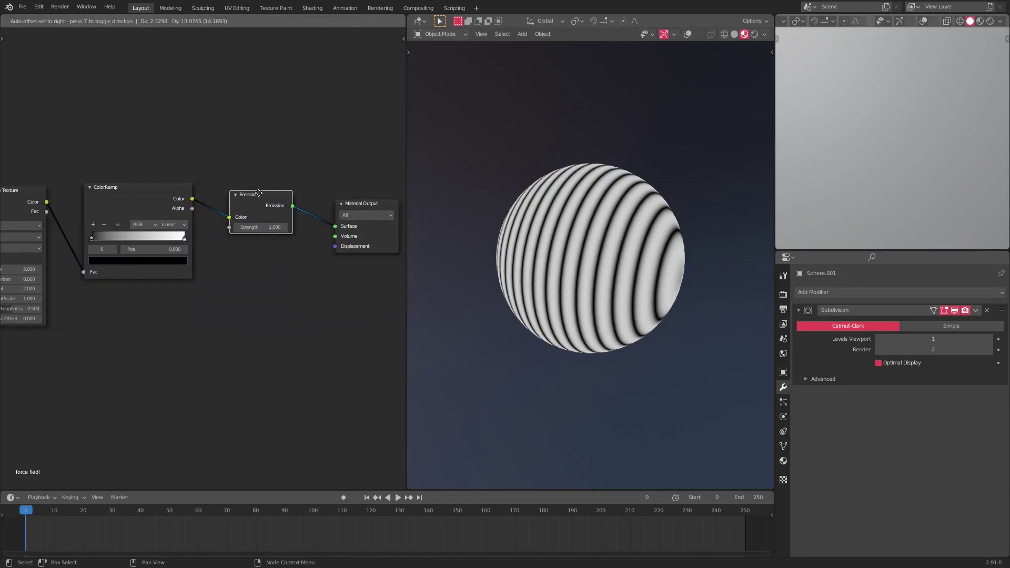
Step: Colour the ramp's left stop cyan and its right stop pale cyan
scroll(236, 221, "left", 4, "ctrl")
left_click(199, 267)
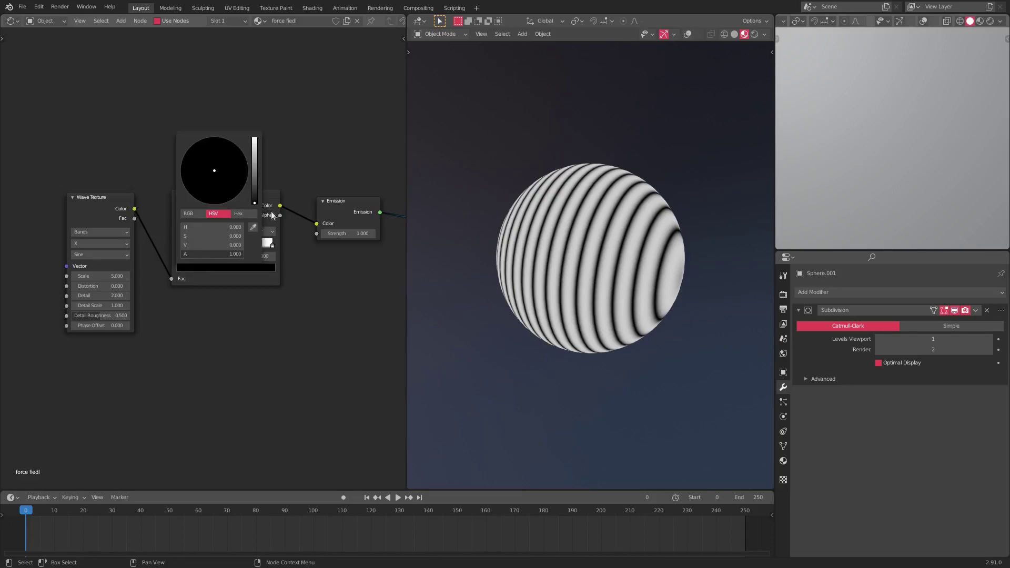
mouse_move(256, 189)
left_mouse_down()
mouse_move(255, 155)
mouse_move(221, 138)
left_mouse_up()
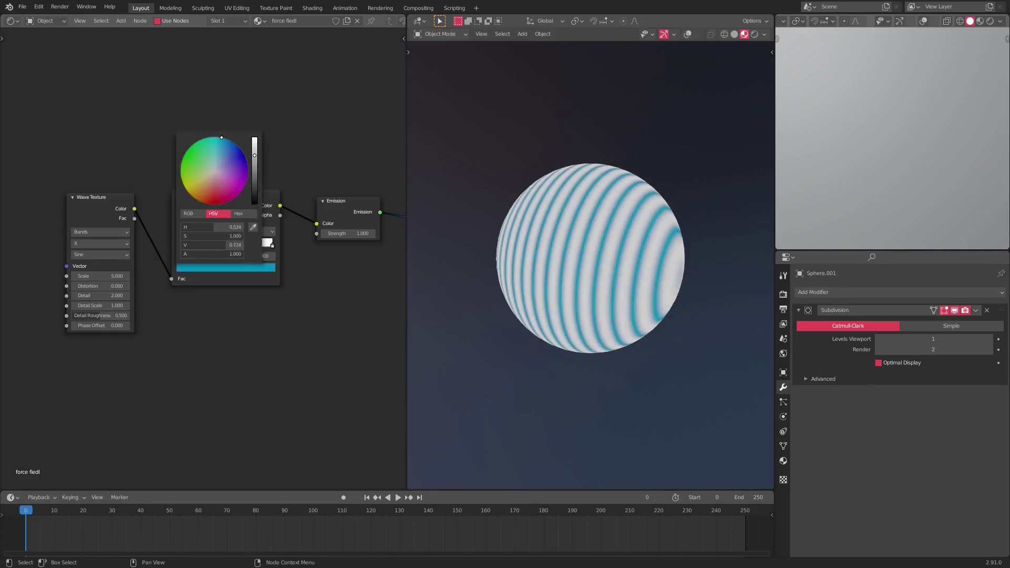
scroll(225, 139, "up", 6)
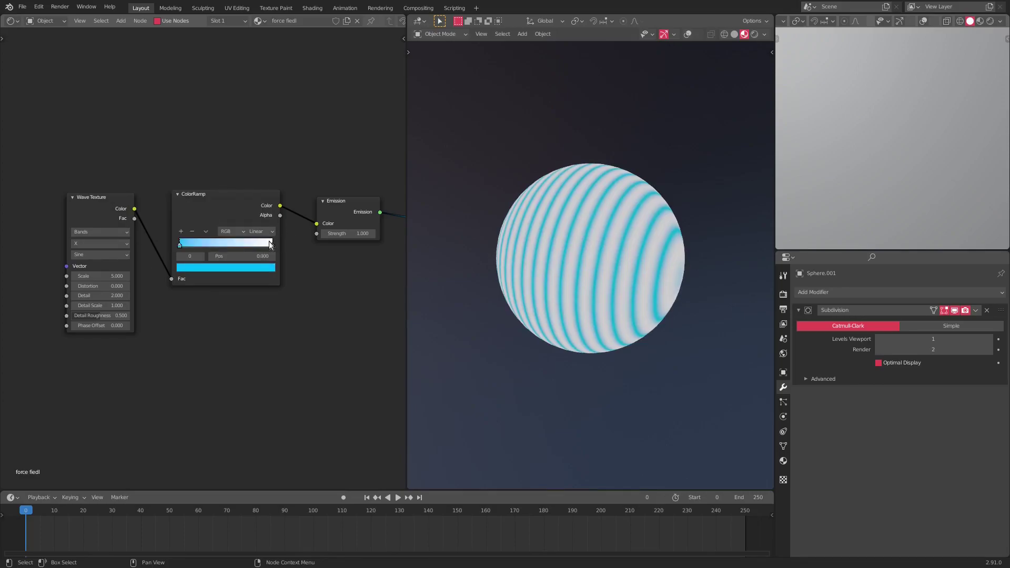
left_click(270, 245)
left_click(225, 267)
left_click_drag(234, 157, 219, 152)
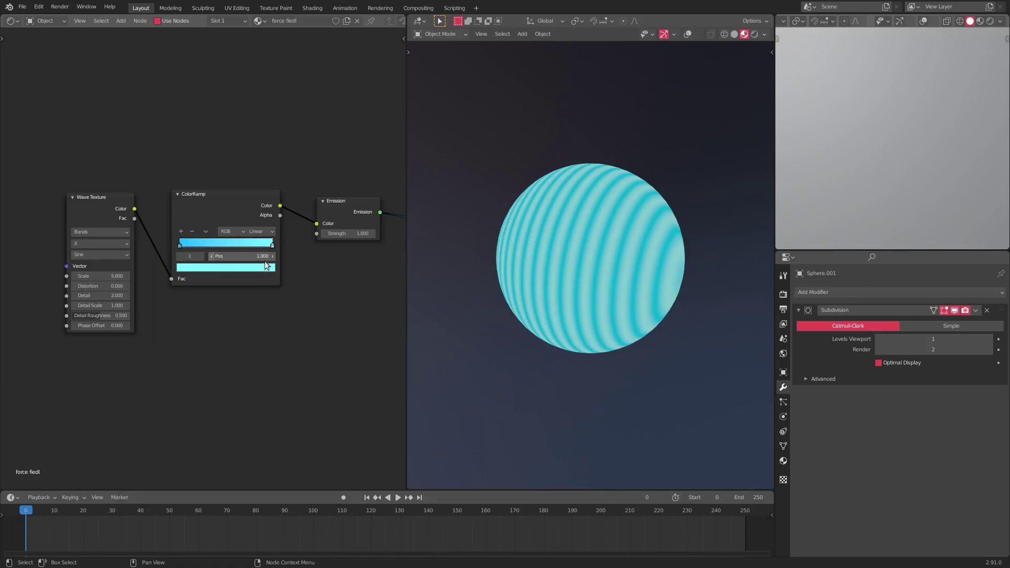
middle_click_drag(584, 284, 525, 287)
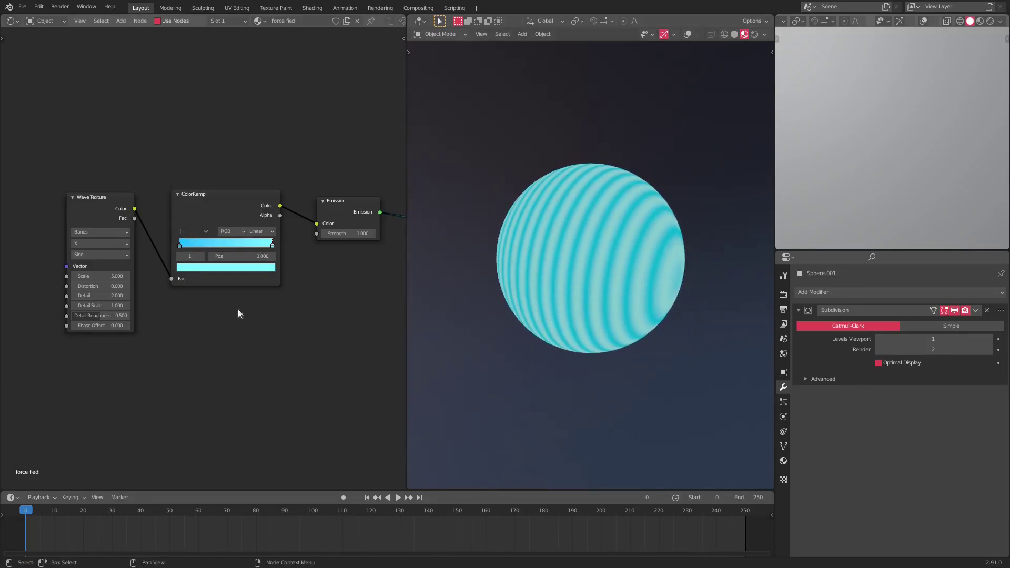
Step: Drag the Wave Texture to Scale 2.9, Distortion 5.8, Detail 4.5, Detail Scale 2.1, Roughness 0.723
middle_click_drag(238, 308, 293, 303)
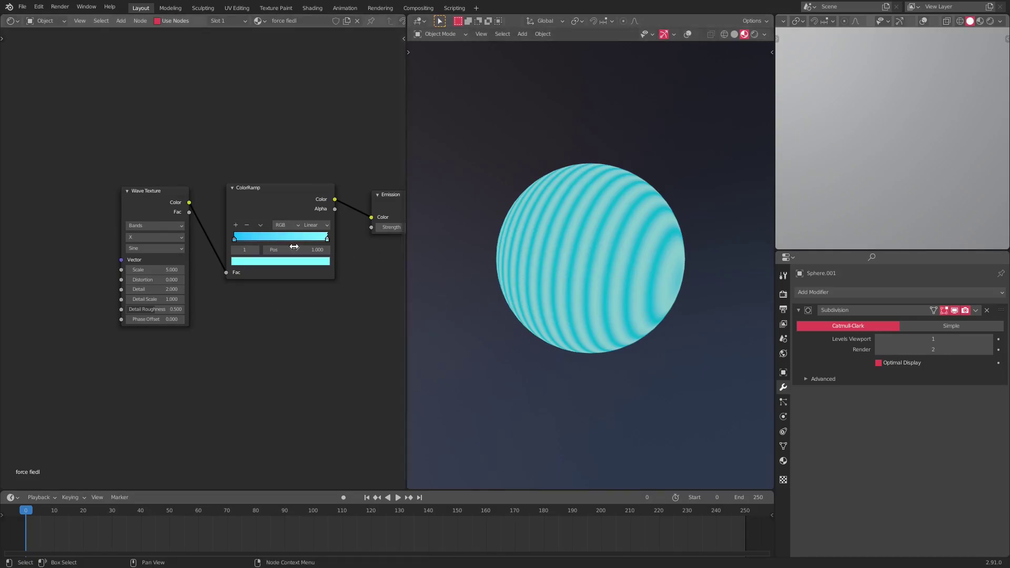
mouse_move(156, 270)
left_mouse_down()
mouse_move(126, 270)
mouse_move(247, 280)
left_mouse_up()
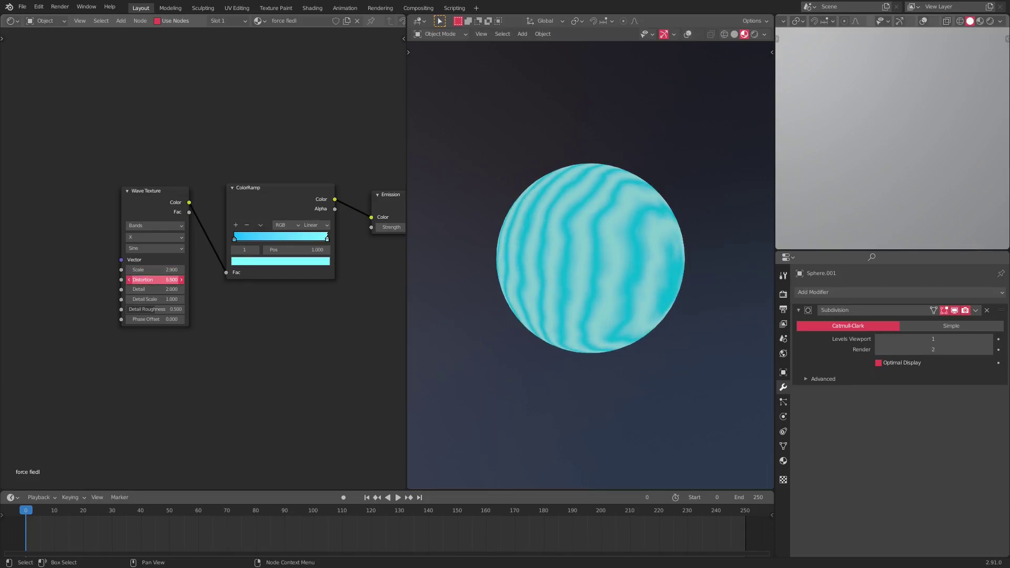
left_click_drag(156, 289, 261, 299)
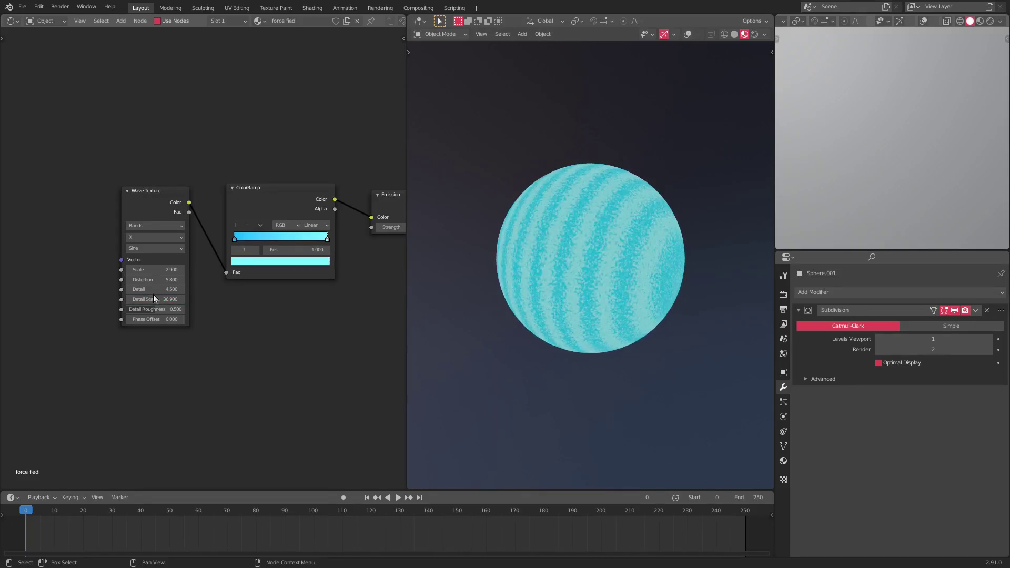
mouse_move(152, 296)
left_mouse_down()
mouse_move(66, 298)
mouse_move(178, 311)
left_mouse_up()
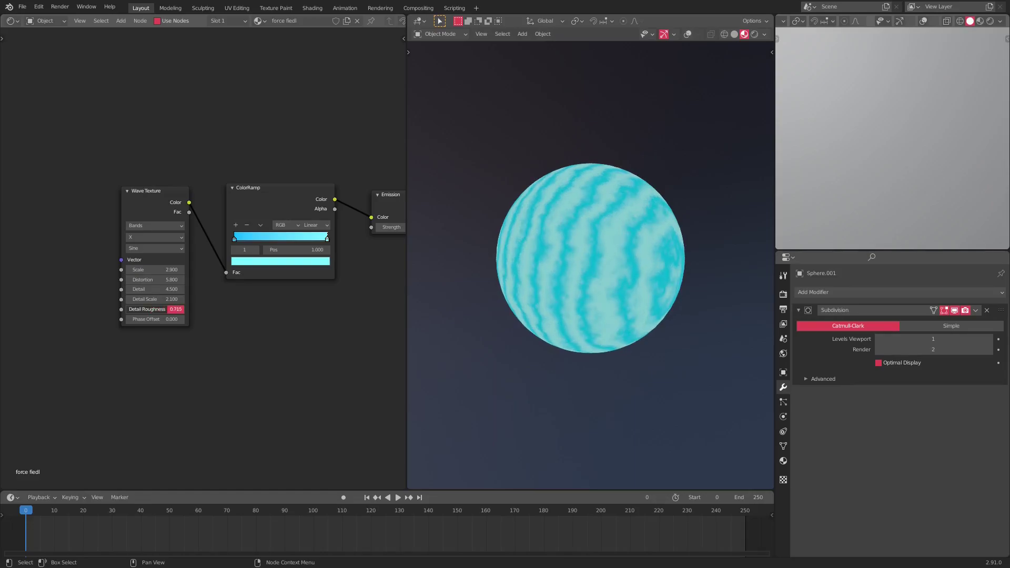
scroll(598, 277, "up", 8)
scroll(590, 213, "down", 8)
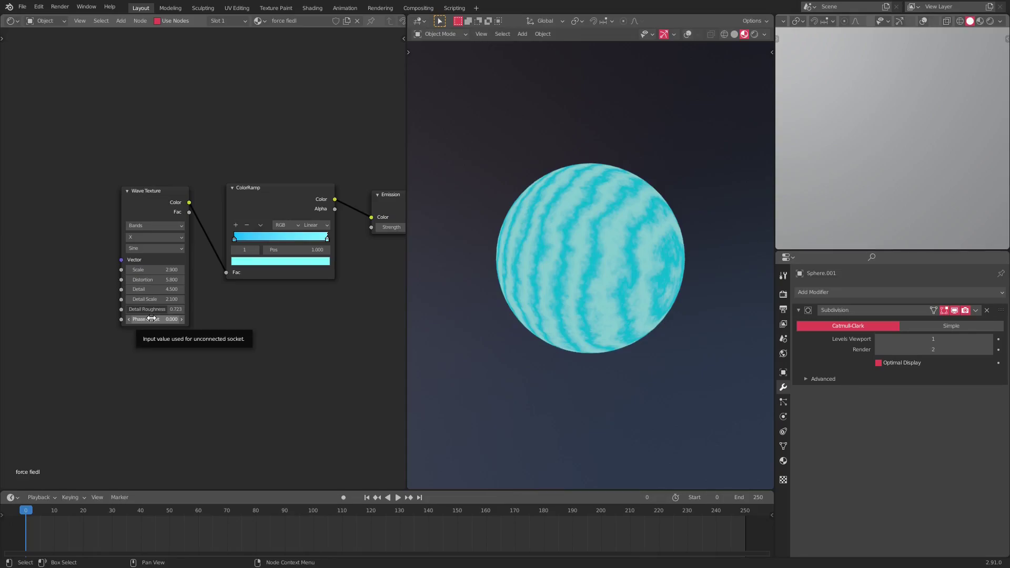
Step: Tune the Wave Texture Phase Offset through trial values 90.7 and 12.5, settling on 93.8
left_click_drag(151, 319, 542, 319)
left_click_drag(180, 318, 106, 319)
left_click_drag(159, 271, 279, 272)
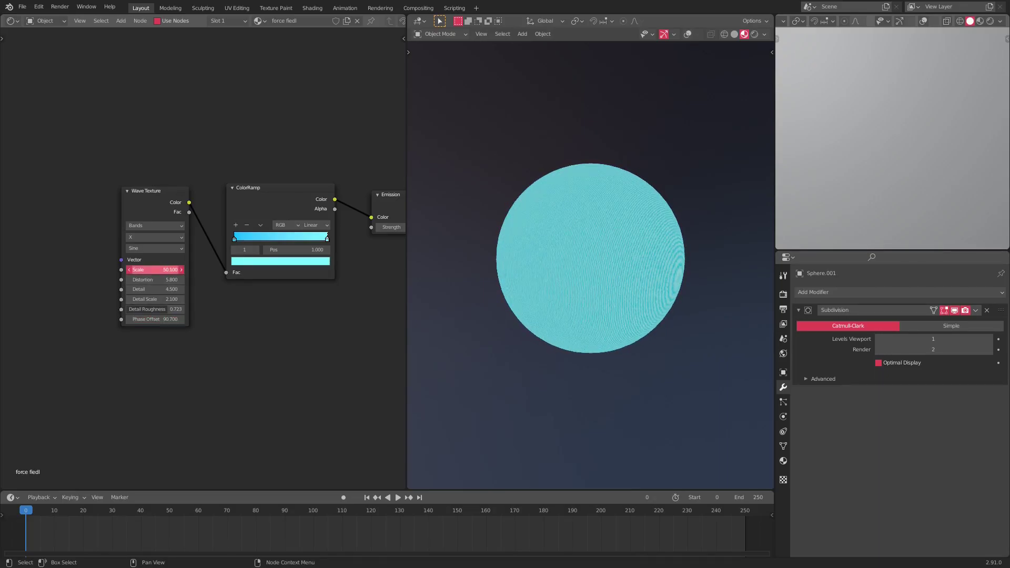
key("Escape")
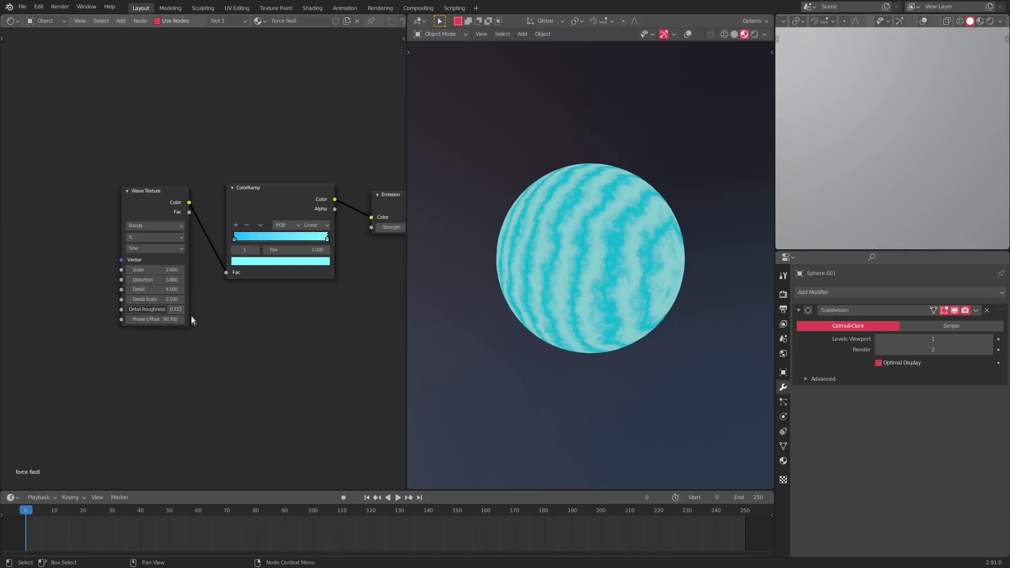
left_click(158, 319)
type("12.5")
key("Return")
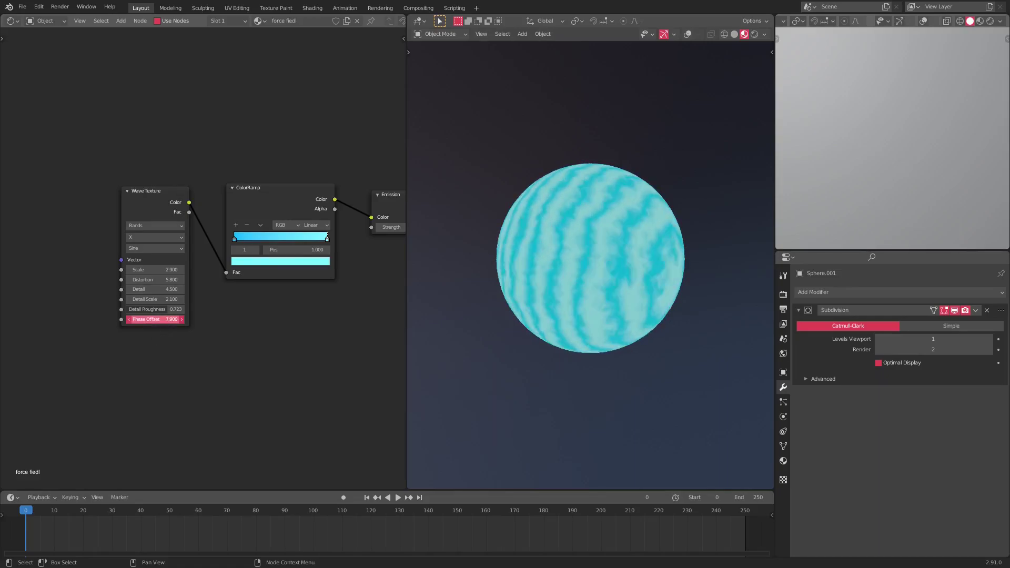
left_click_drag(158, 319, 252, 319)
middle_click_drag(142, 350, 228, 355)
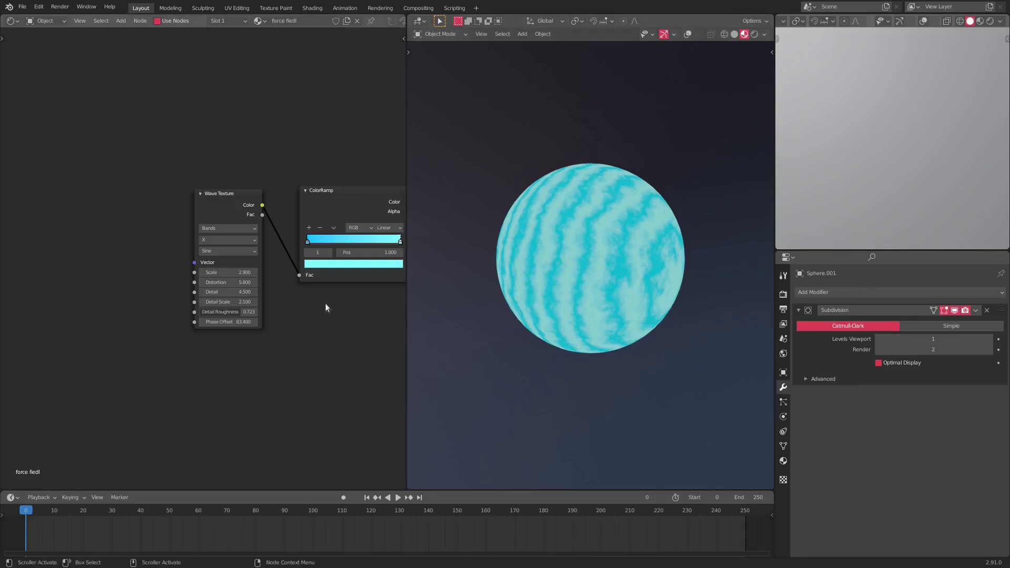
left_click_drag(224, 322, 247, 322)
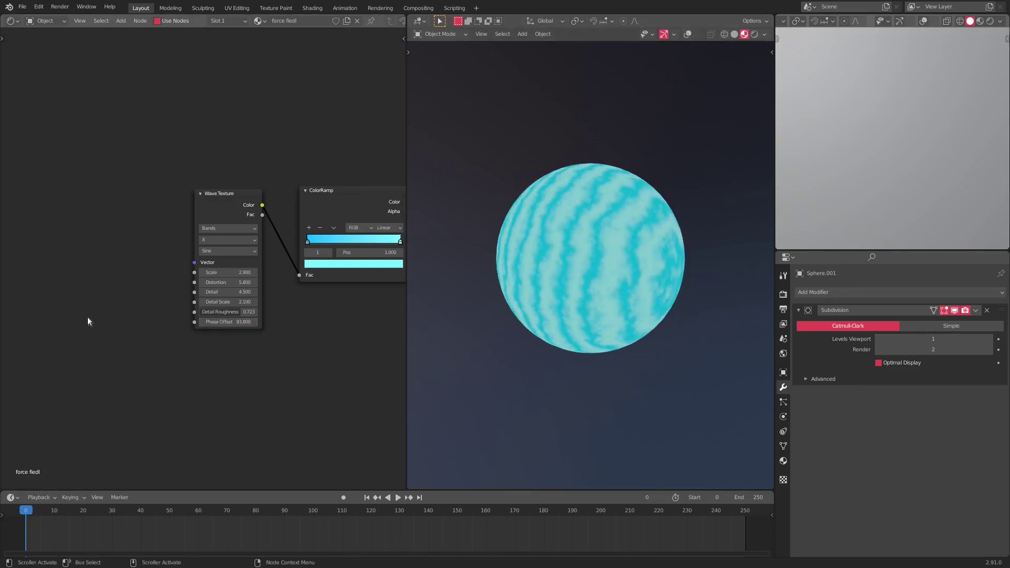
Step: Add a Mapping node and connect it to the Wave Texture's Vector input
key("shift+a")
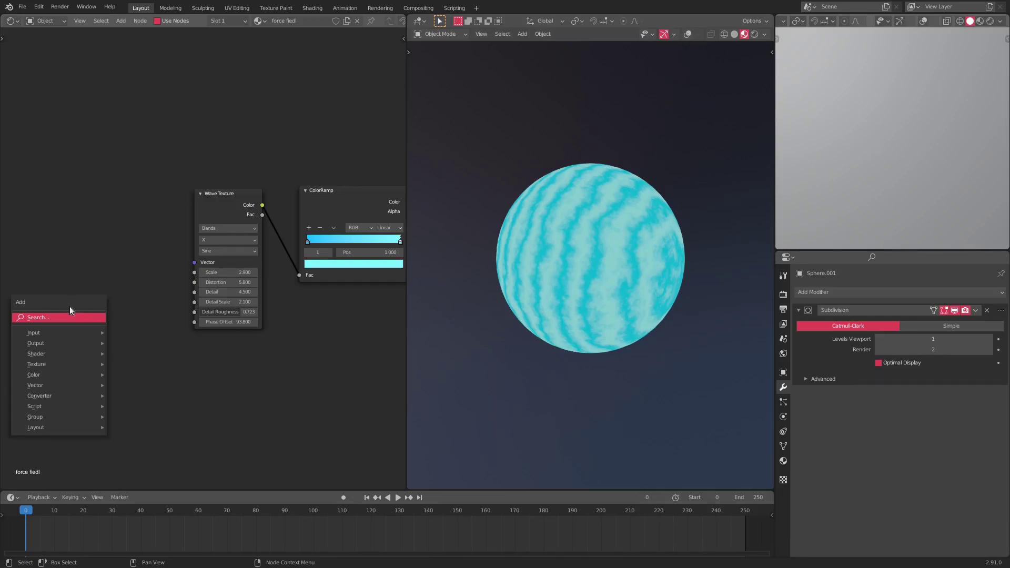
type("mapp")
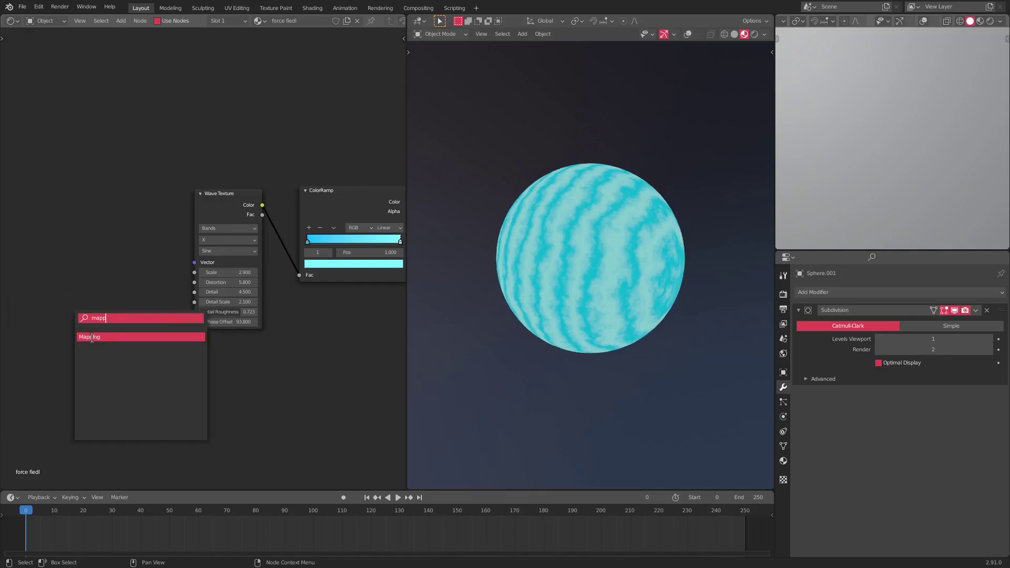
left_click(92, 338)
left_click(152, 213)
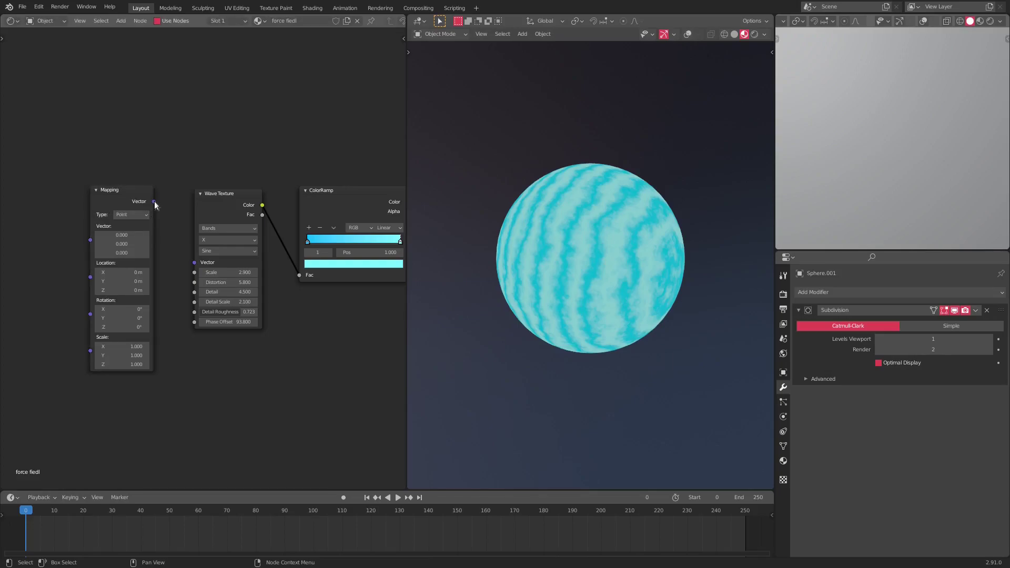
left_click_drag(154, 201, 195, 265)
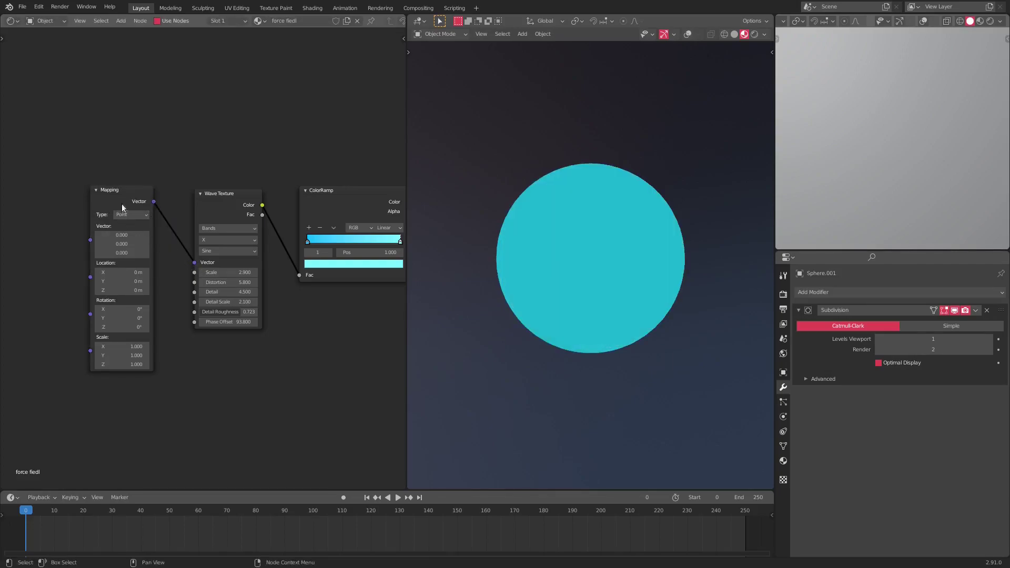
left_click_drag(122, 203, 134, 199)
scroll(134, 199, "left", 5, "ctrl")
Step: Add a Texture Coordinate node to the left of the Mapping node
key("shift+a")
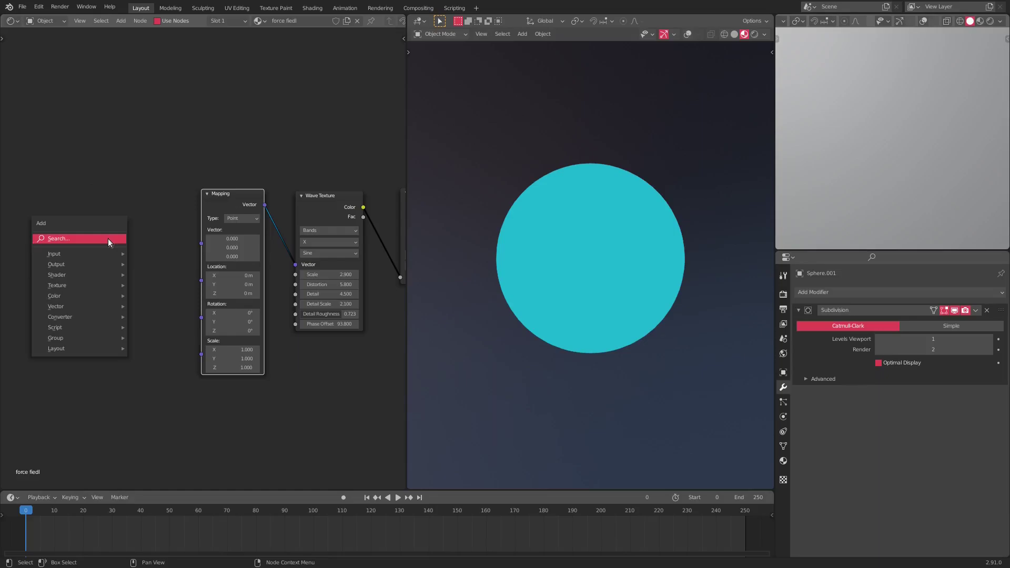
left_click(108, 239)
type("text")
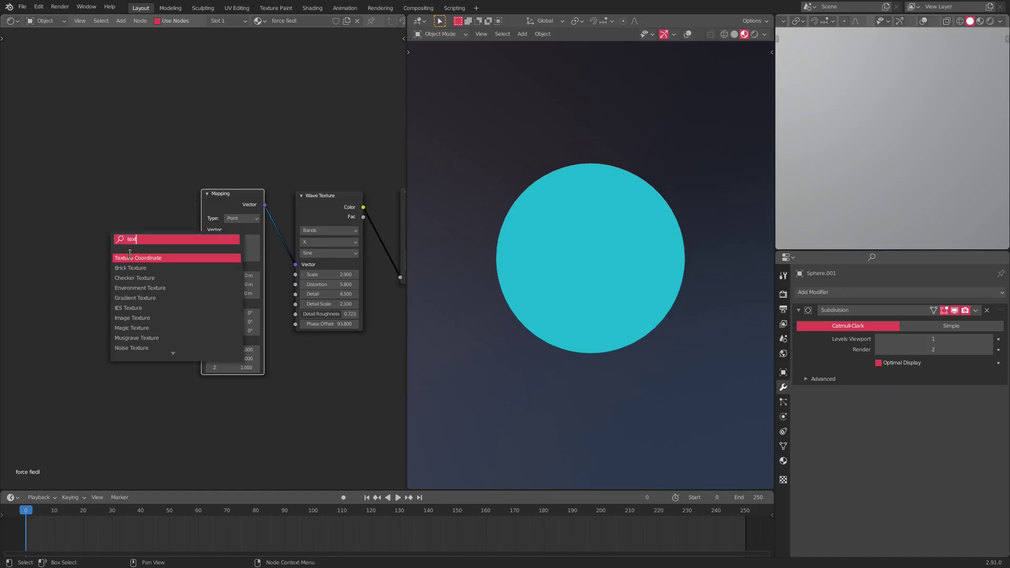
left_click(130, 258)
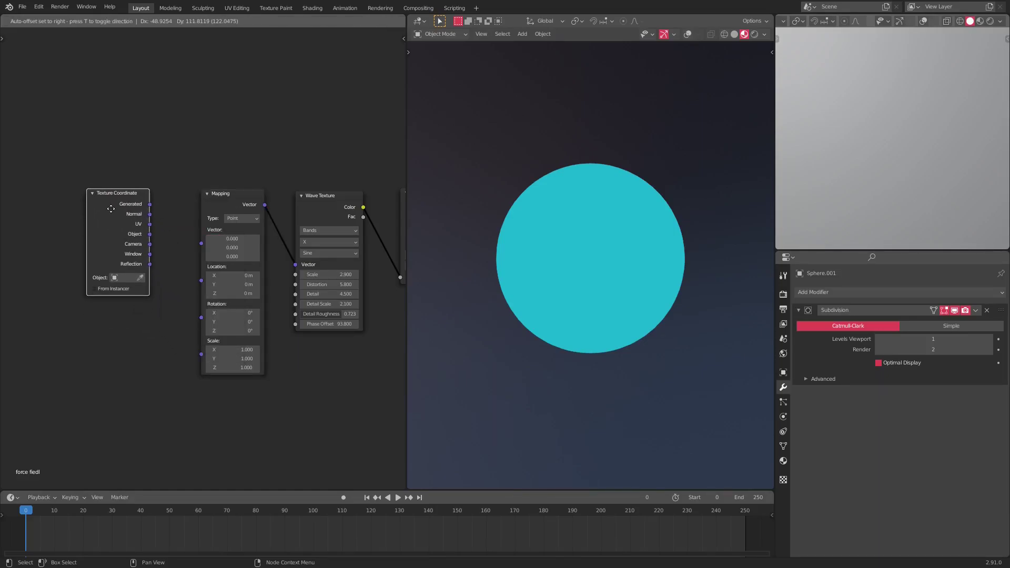
left_click(110, 209)
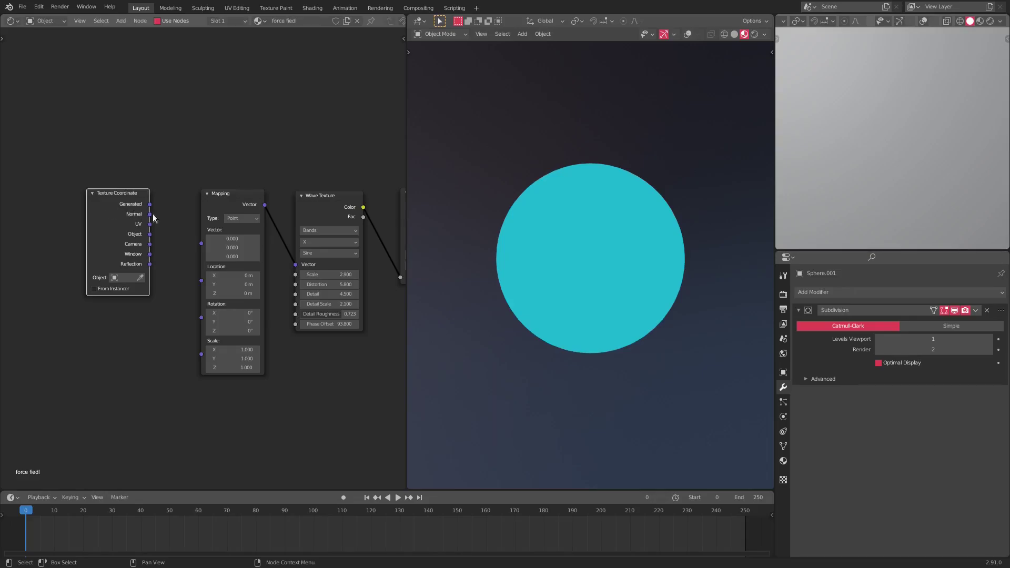
Step: Link Texture Coordinate Normal into Mapping, rotate the bands, and set Phase Offset 116, Scale 1.2
left_click_drag(150, 214, 206, 247)
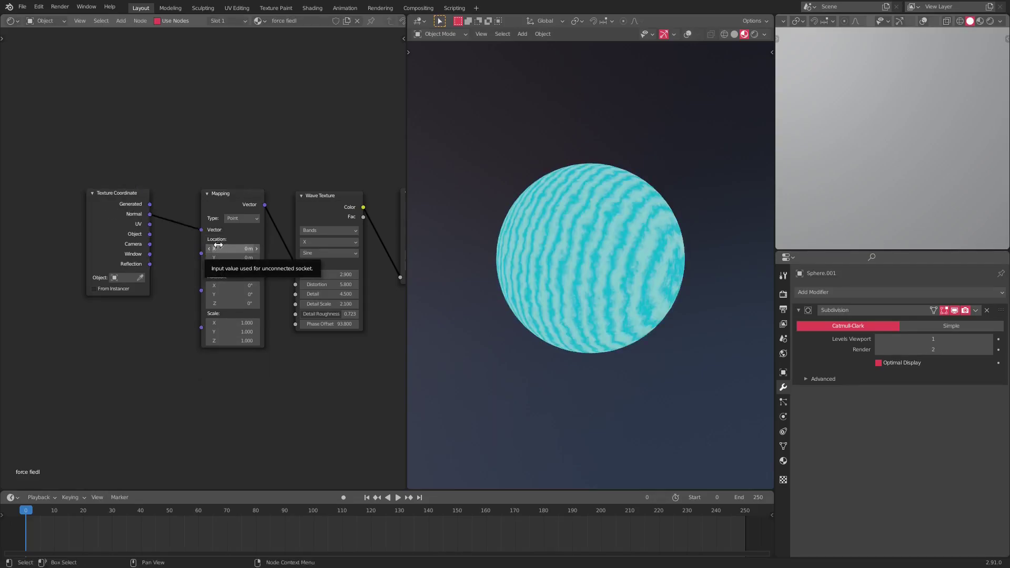
mouse_move(230, 285)
left_mouse_down()
mouse_move(205, 285)
mouse_move(255, 294)
mouse_move(200, 301)
mouse_move(250, 294)
mouse_move(239, 285)
left_mouse_up()
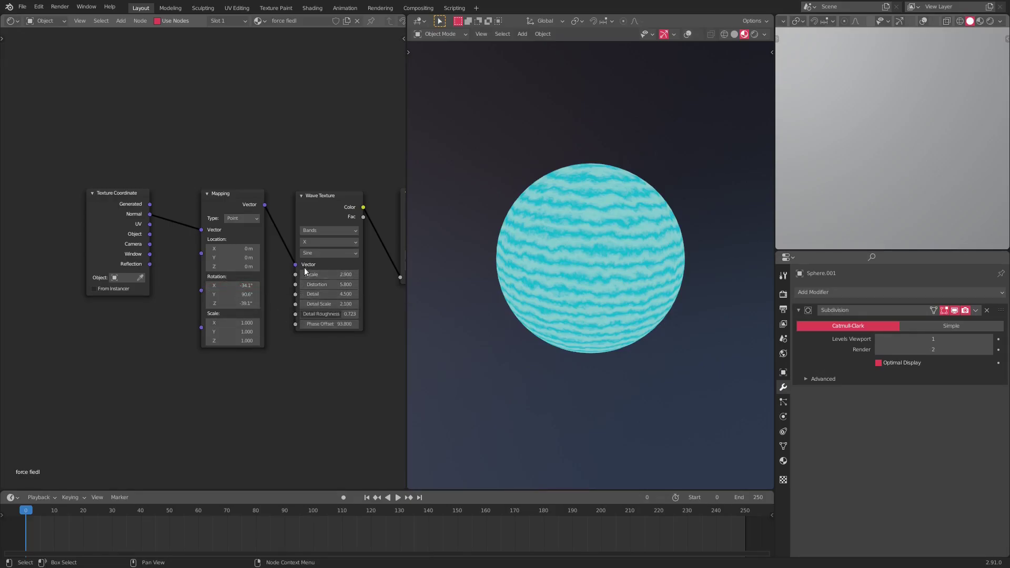
left_click_drag(342, 323, 370, 324)
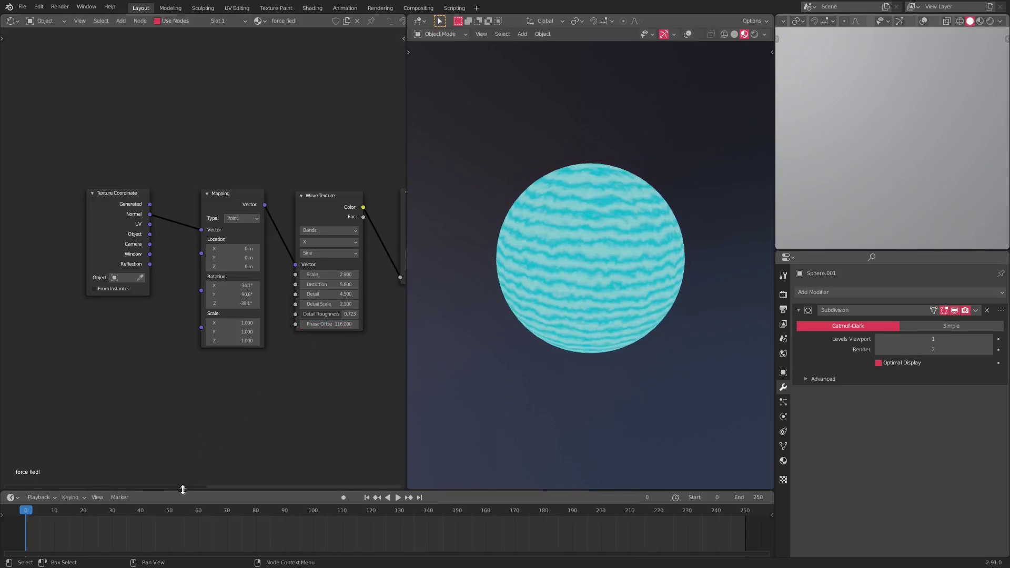
left_click_drag(329, 274, 306, 274)
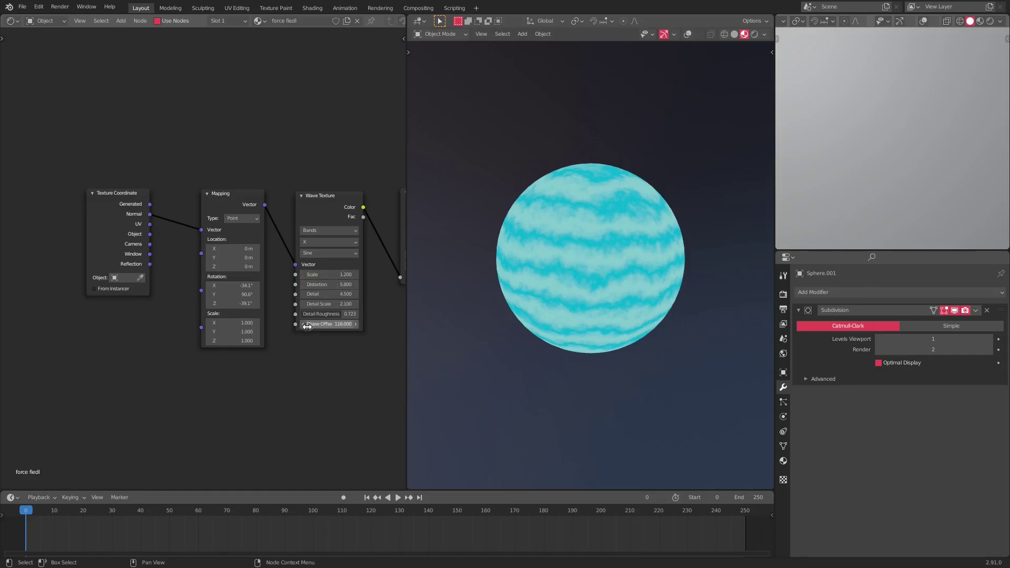
middle_click_drag(258, 346, 369, 355)
Step: Raise the Emission Strength to 3.8 and enable Bloom in the Eevee render settings
left_click(286, 246)
left_click_drag(286, 247, 315, 248)
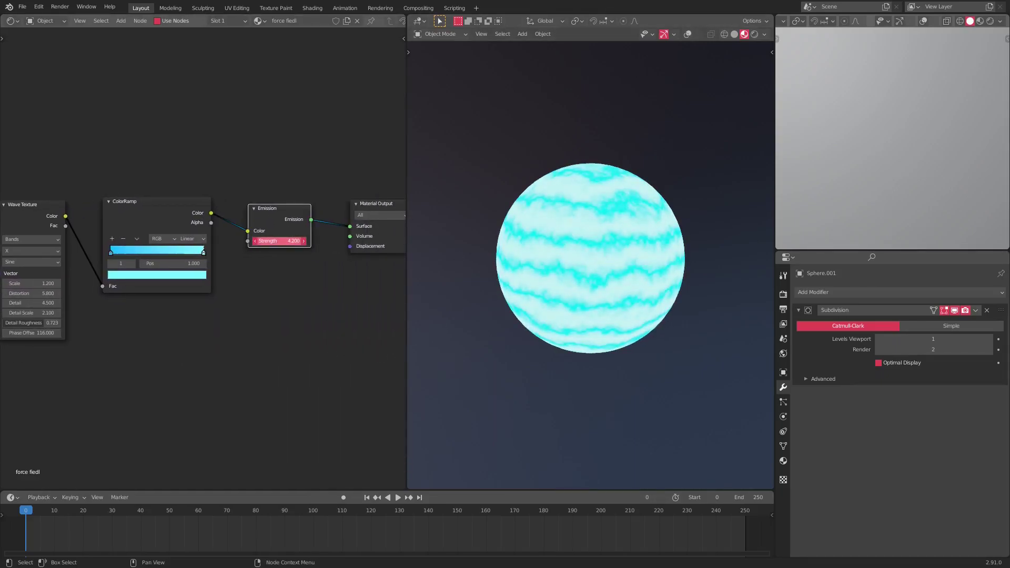
left_click(783, 295)
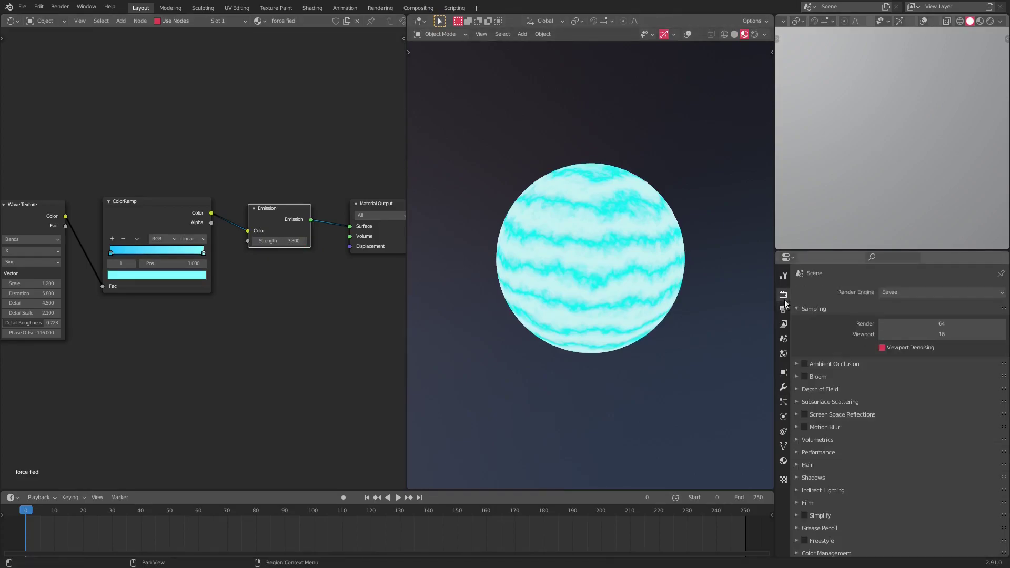
left_click(804, 377)
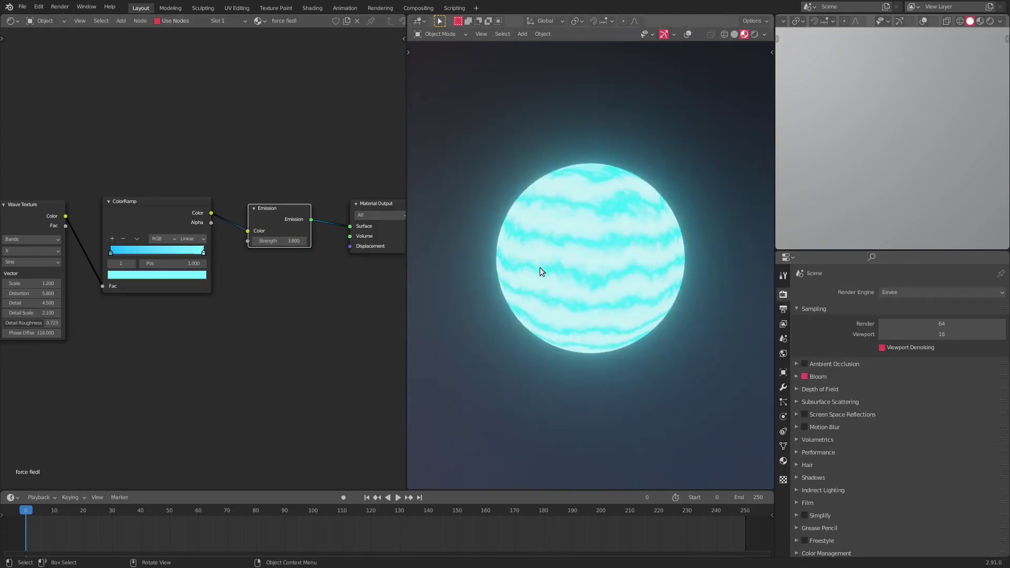
scroll(557, 271, "up", 2)
scroll(582, 276, "down", 2)
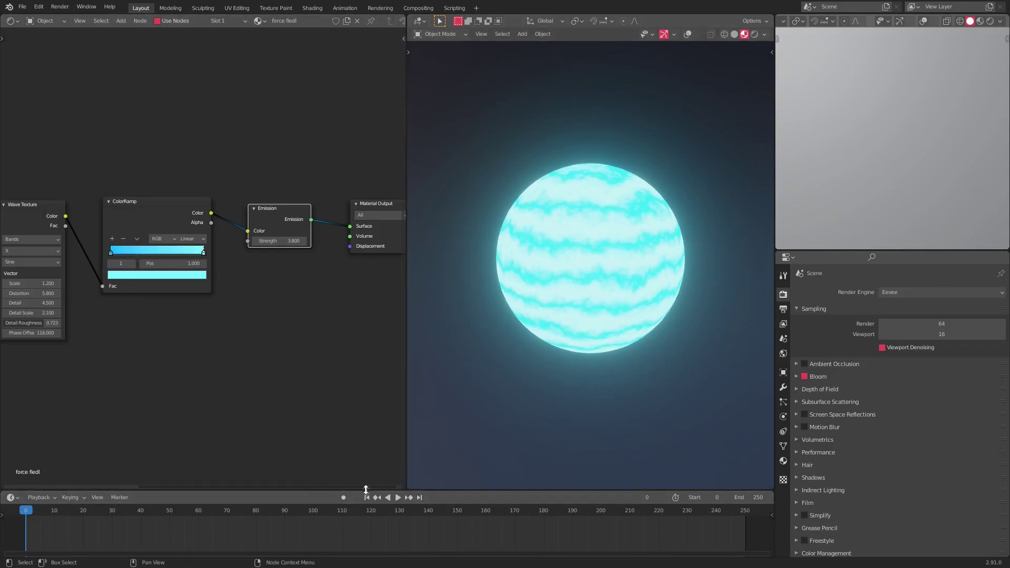
Step: Set the output frame rate to 60 fps
left_click_drag(370, 489, 371, 480)
left_click(783, 310)
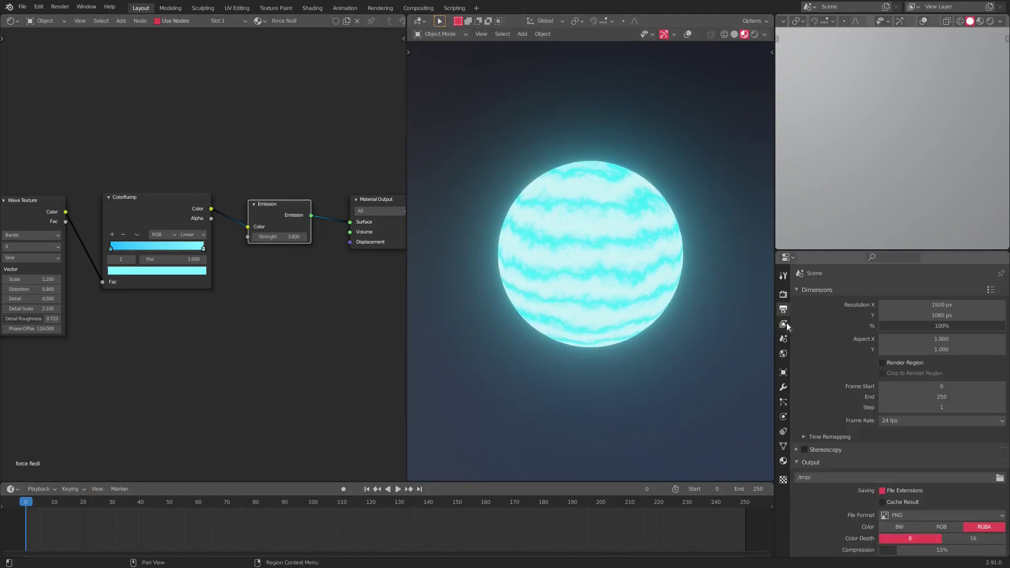
left_click(896, 419)
left_click(912, 506)
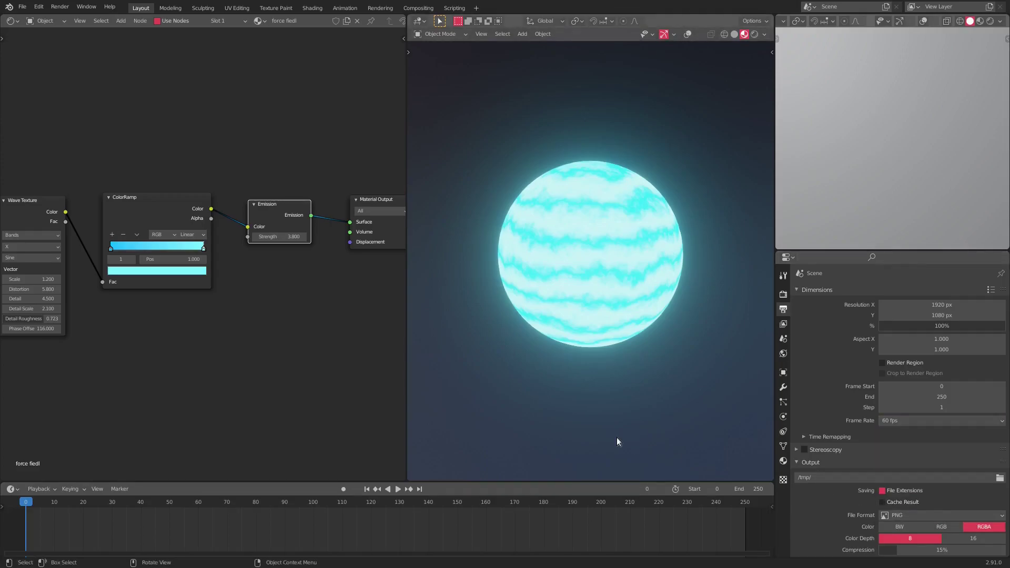
scroll(331, 511, "down", 2)
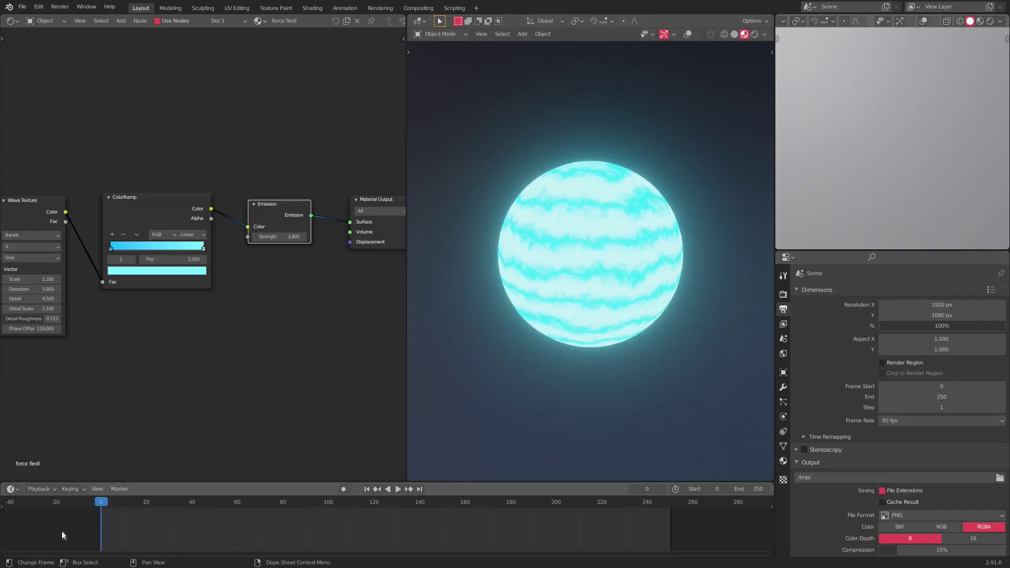
Step: Set the Mapping node's Phase Offset to 0 and keyframe it at frame 0
middle_click_drag(48, 387, 194, 382)
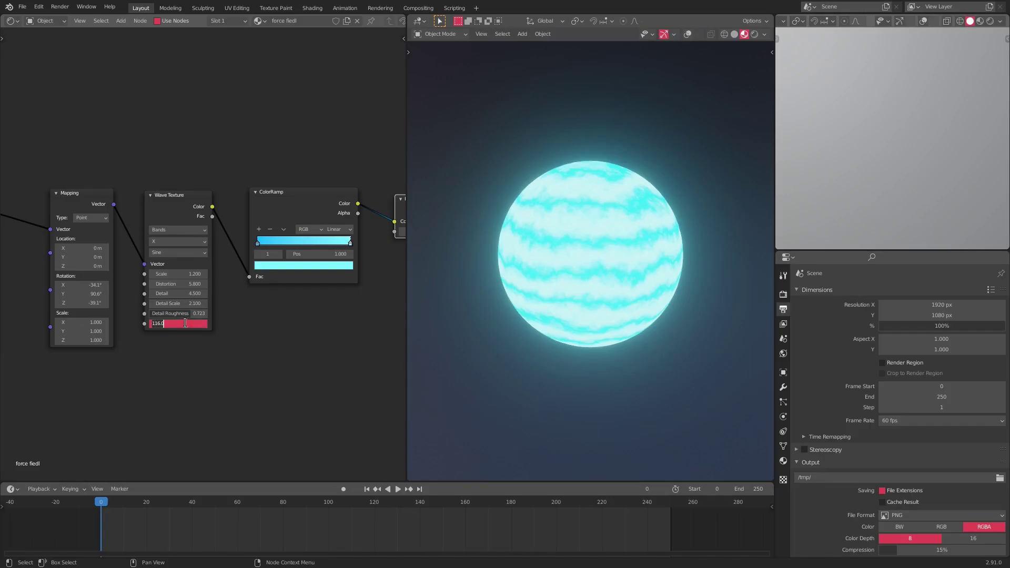
key("Return")
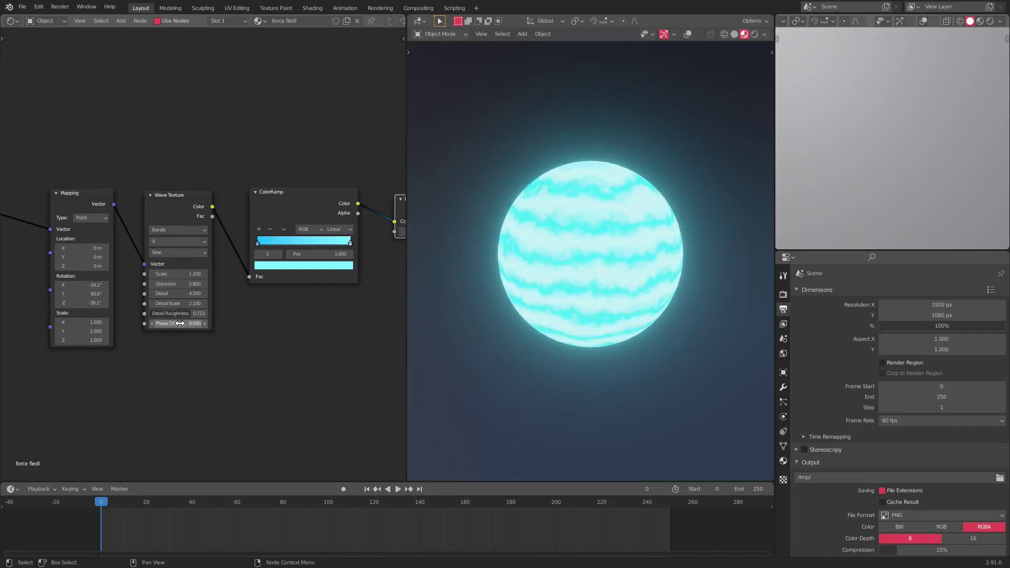
key("i")
Step: Set Phase Offset to 100 at frame 250, then play the animation from frame 0
left_click(329, 504)
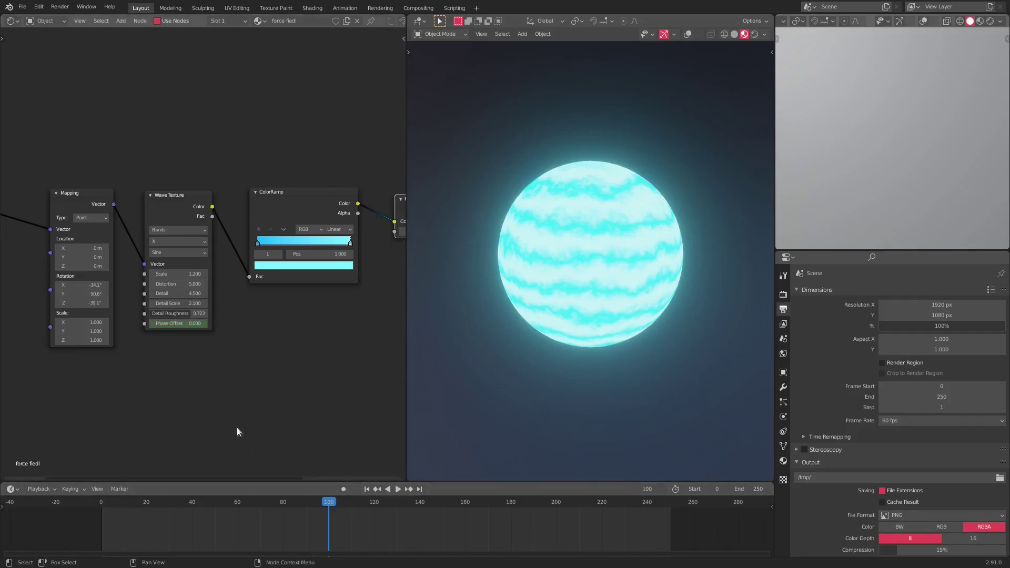
left_click(420, 490)
left_click(182, 322)
type("0.0")
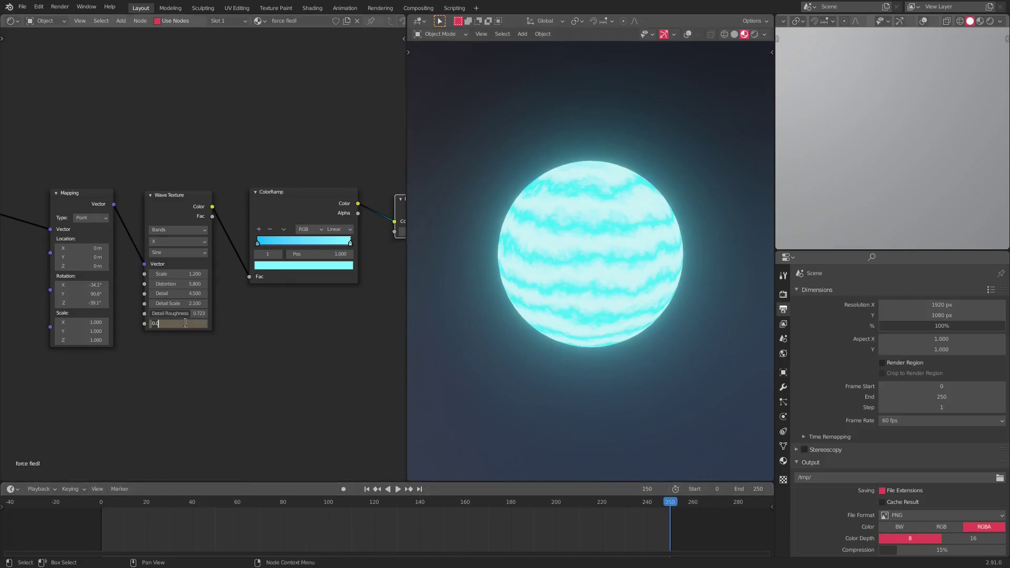
key("Return")
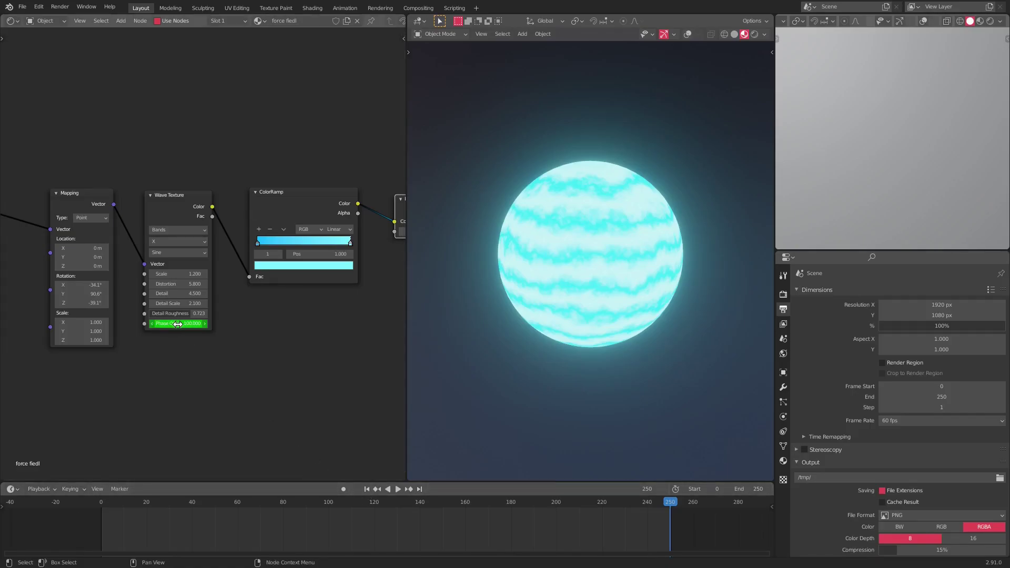
left_click(368, 489)
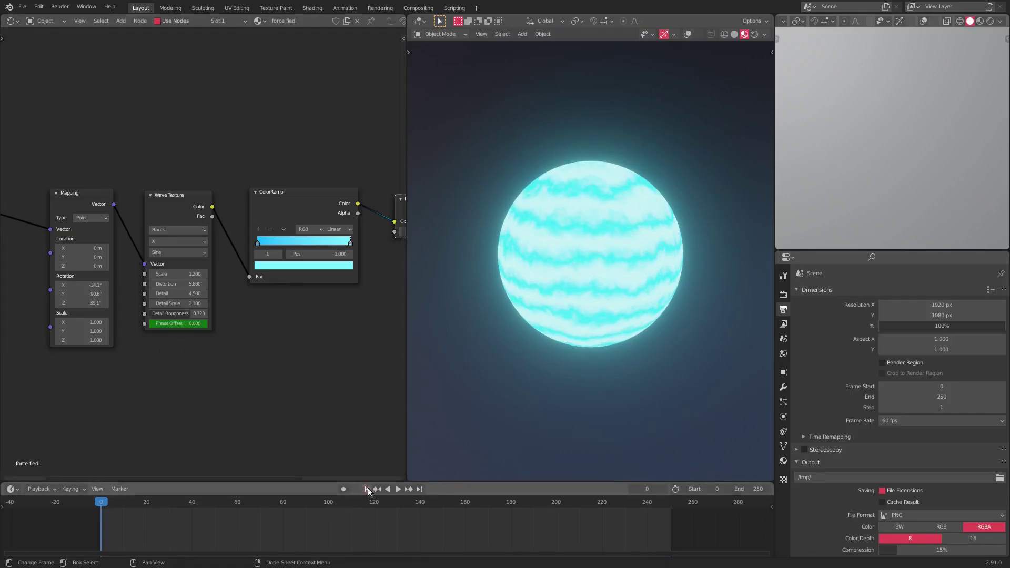
left_click(398, 491)
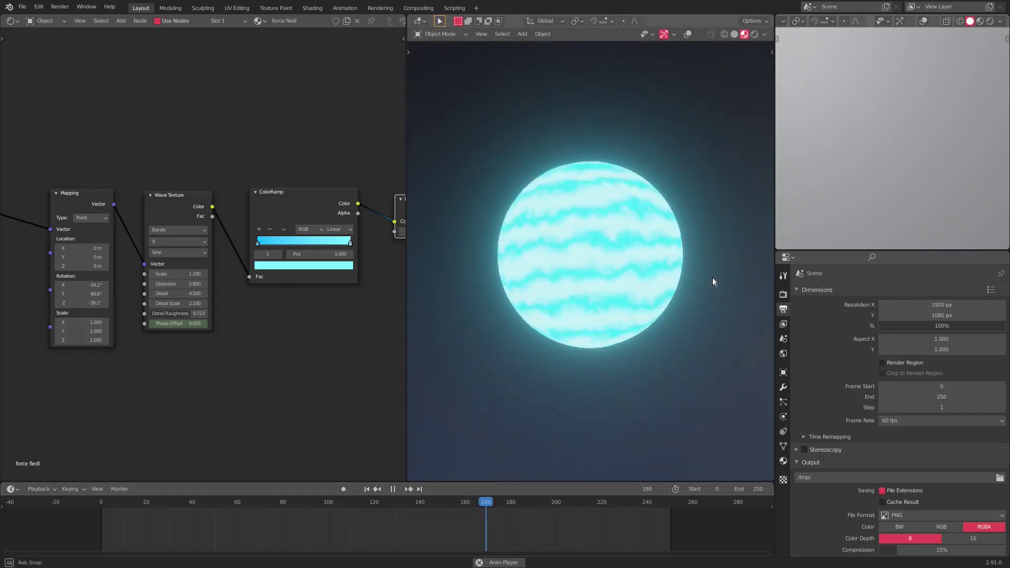
Step: Rotate the mapping 199° on Y and make Phase Offset 200 at frame 250, then replay
middle_click_drag(713, 282, 656, 305)
left_click_drag(81, 294, 139, 293)
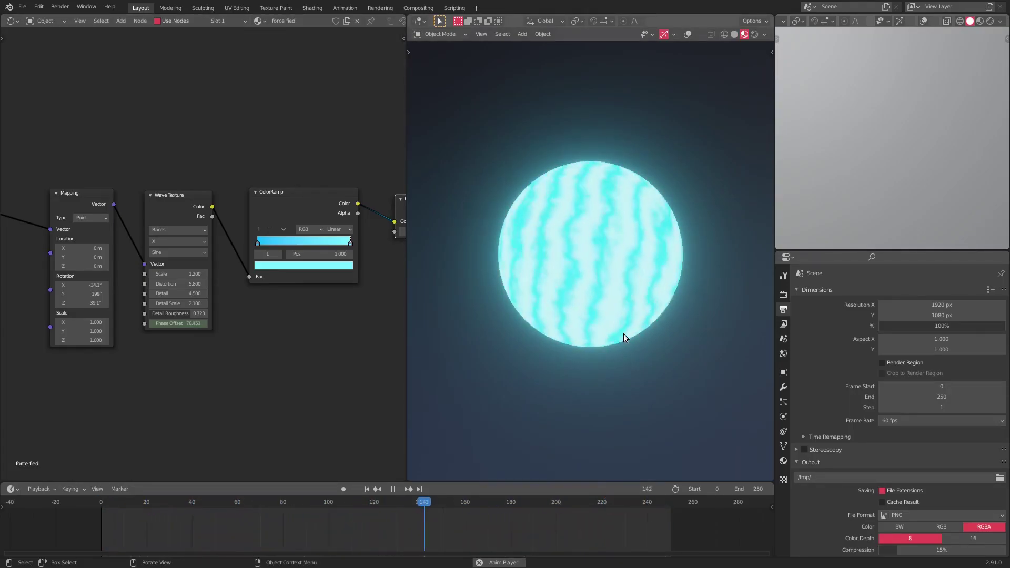
left_click(392, 490)
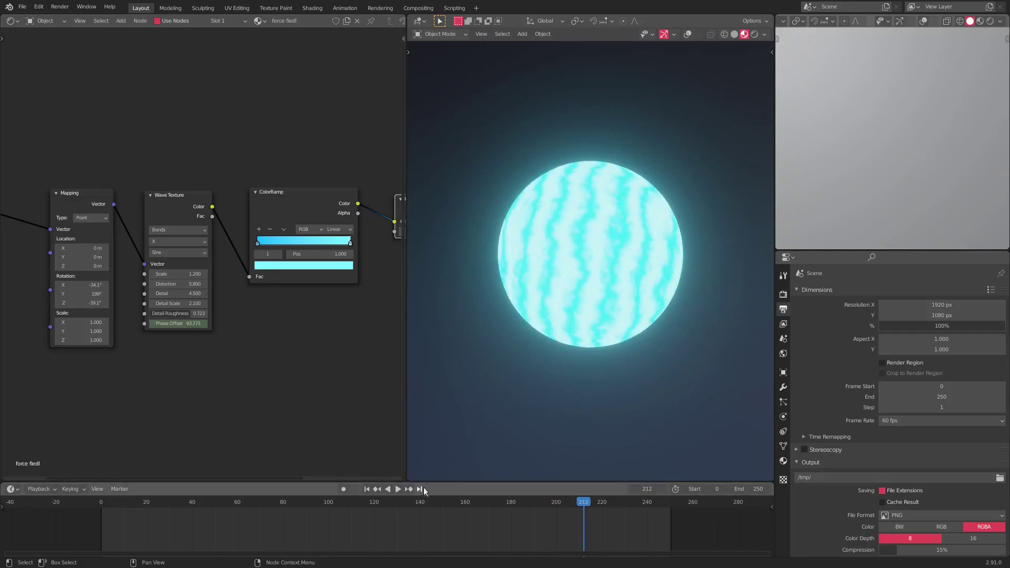
left_click(420, 489)
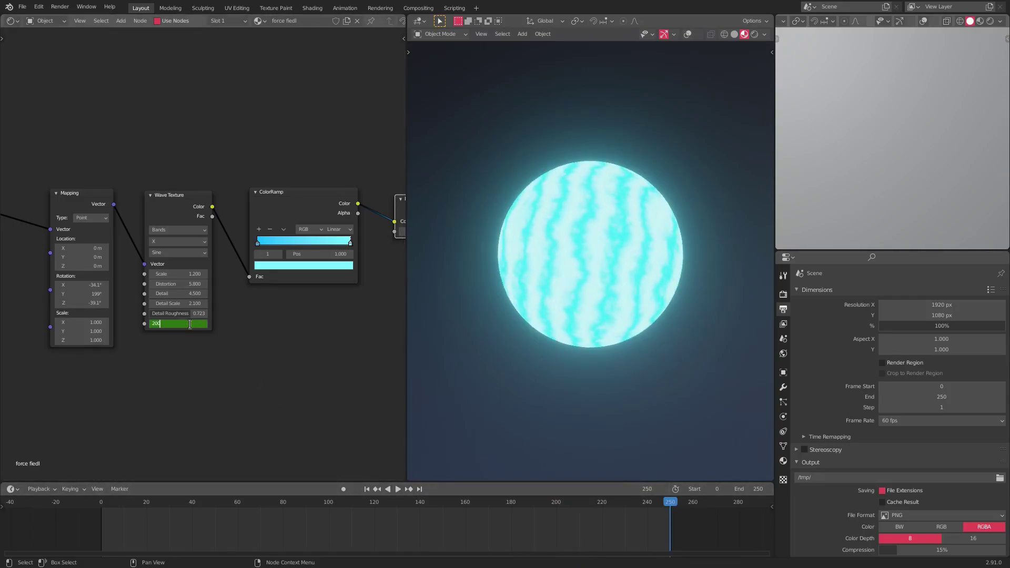
key("Return")
key("space")
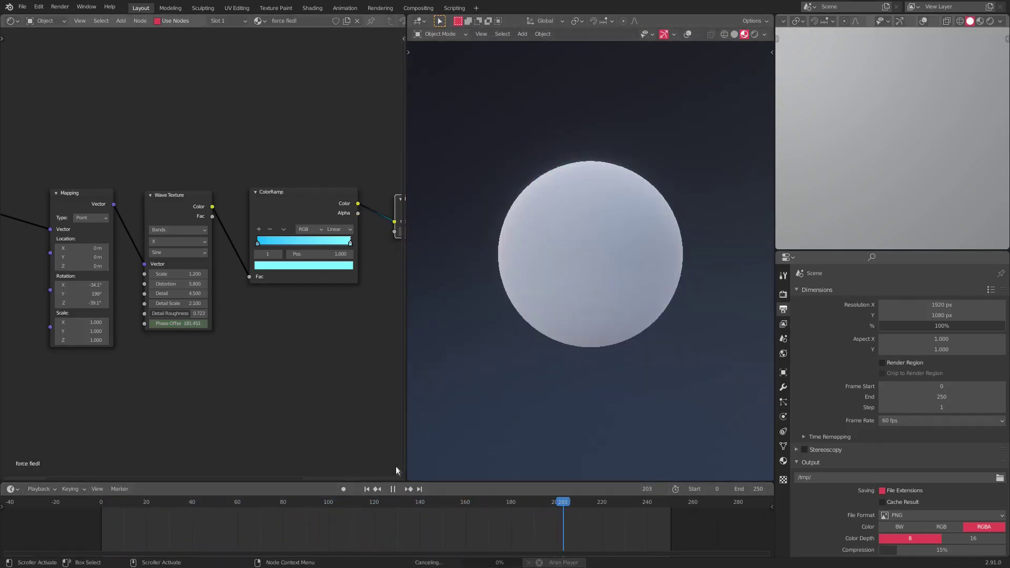
left_click(393, 489)
Step: Play the animation from frame 0 while orbiting around the glowing sphere
left_click(367, 489)
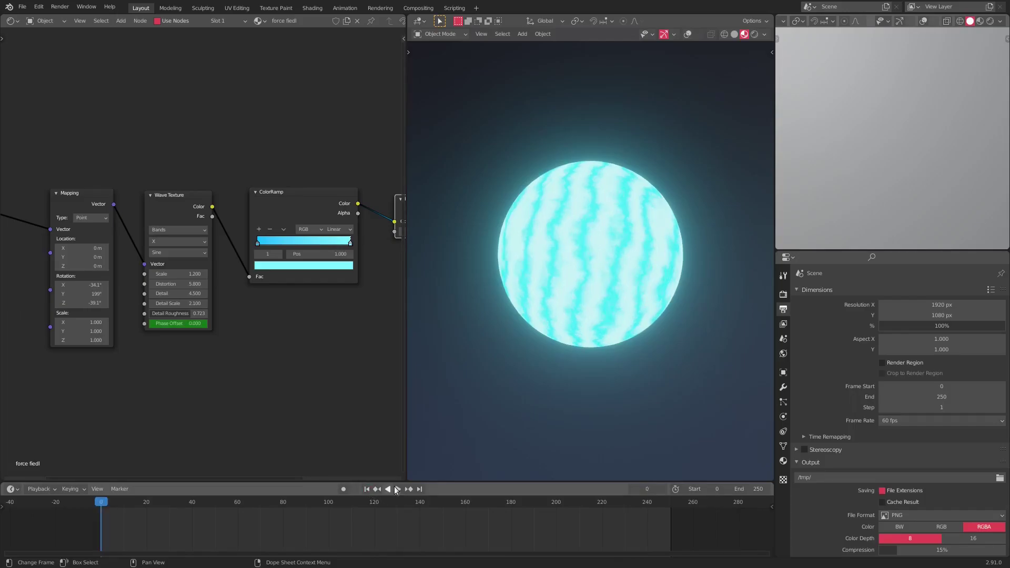
left_click(398, 490)
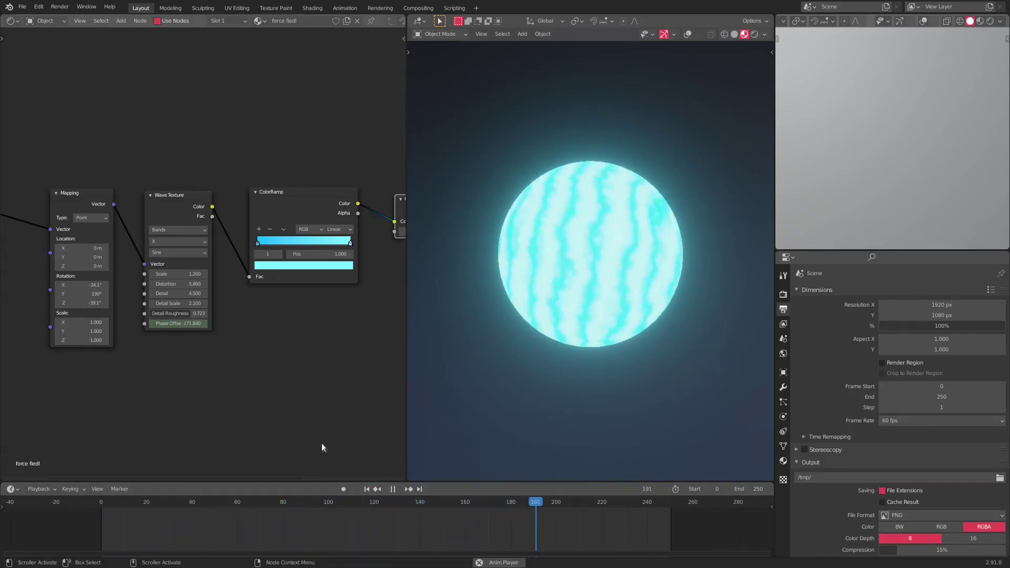
middle_click_drag(602, 279, 655, 305)
scroll(174, 276, "up", 1)
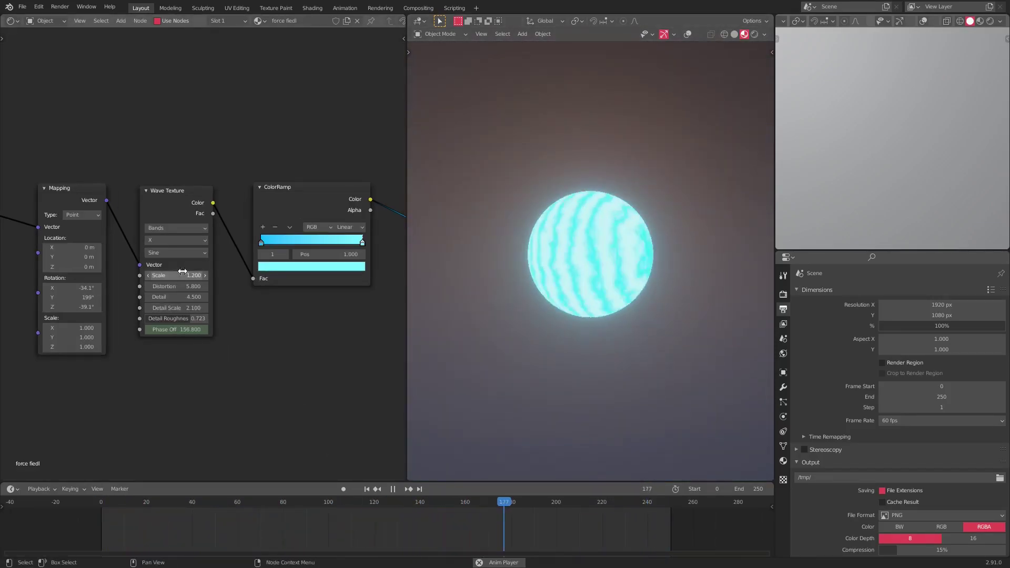
Step: Drag the Wave Texture Scale to -0.6, insert a keyframe, and replay the animation
left_click_drag(179, 275, 133, 276)
middle_click_drag(501, 277, 695, 308)
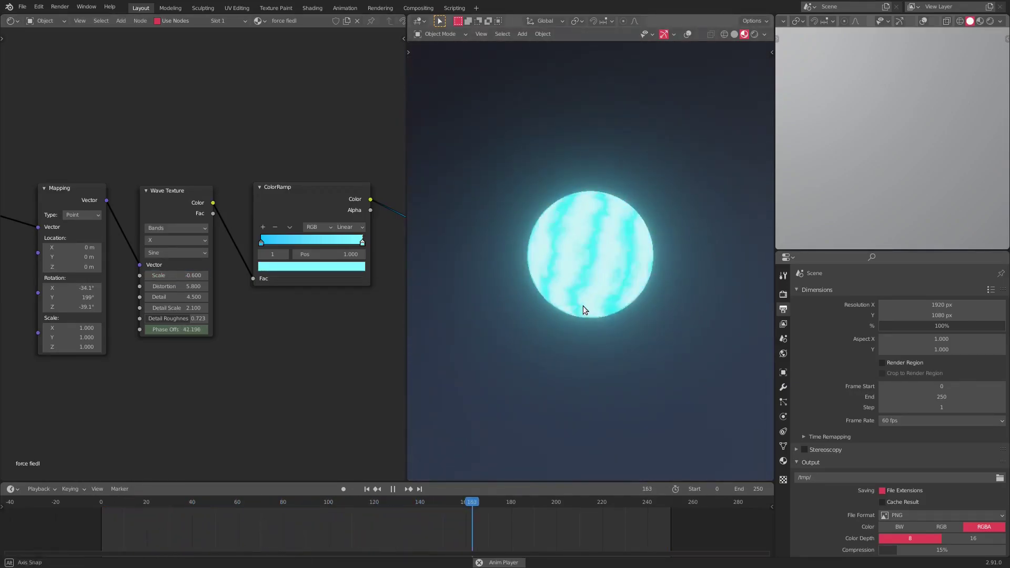
scroll(583, 305, "down", 3)
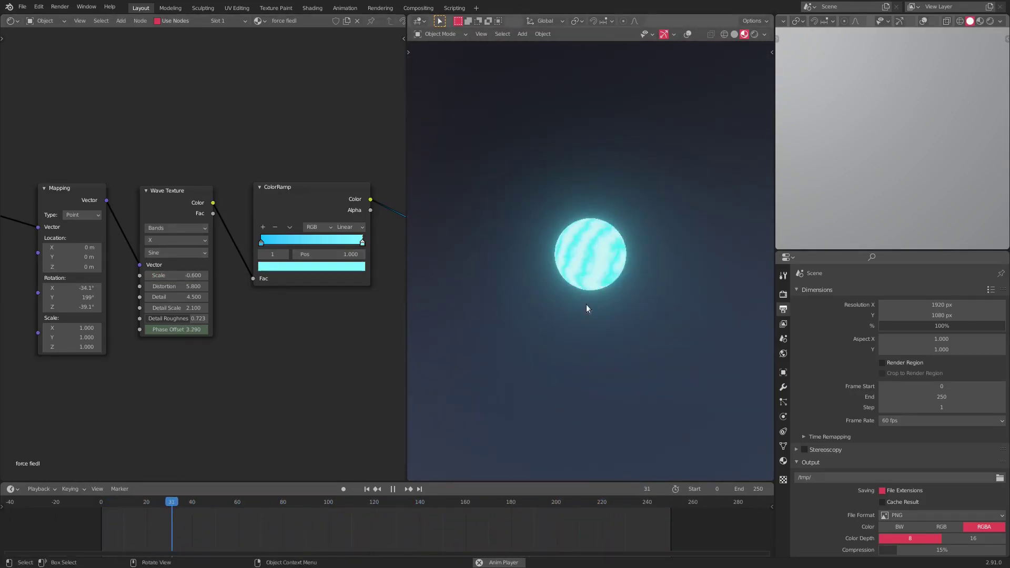
scroll(587, 308, "down", 1)
scroll(586, 305, "up", 5)
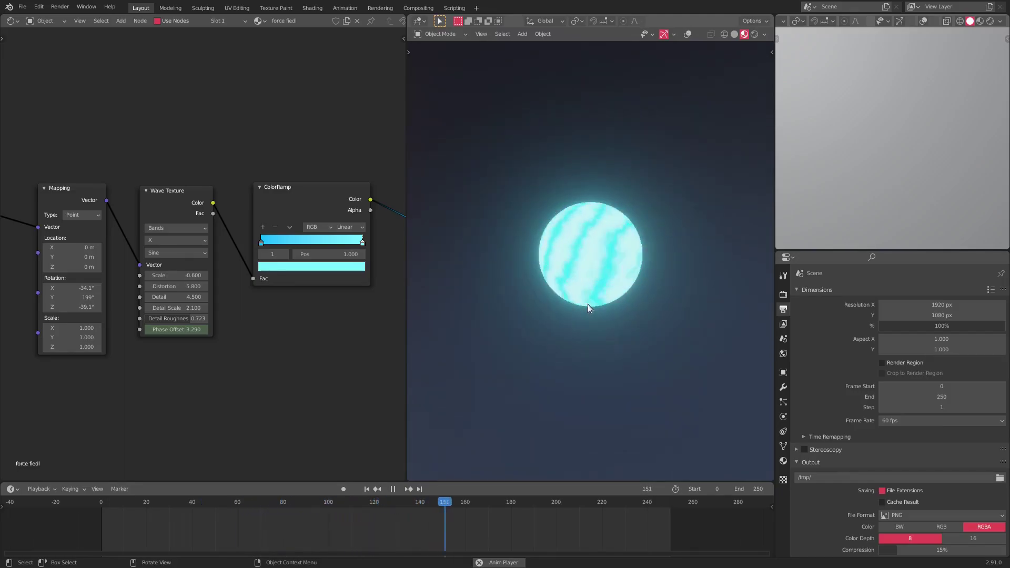
left_click(392, 489)
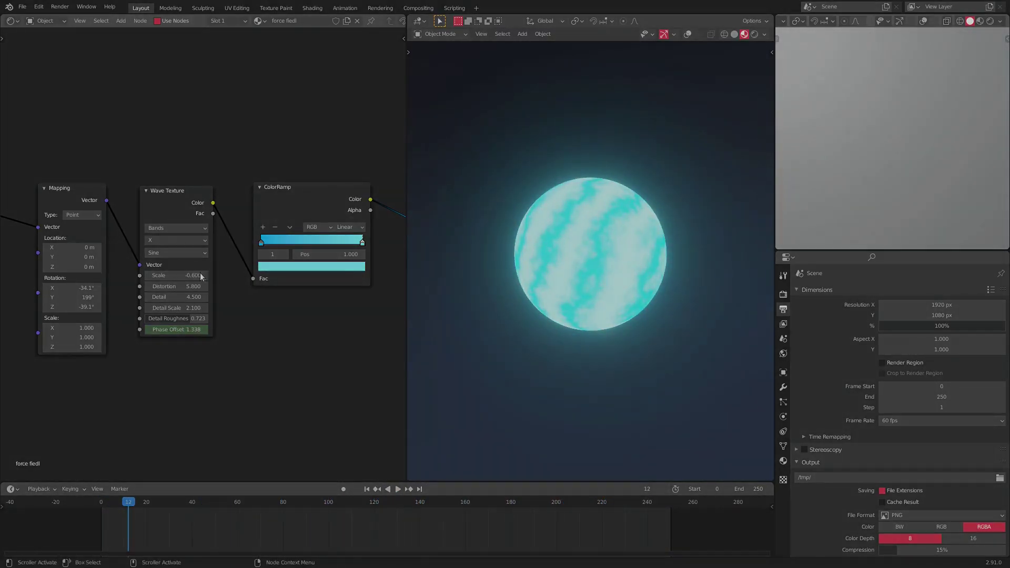
key("i")
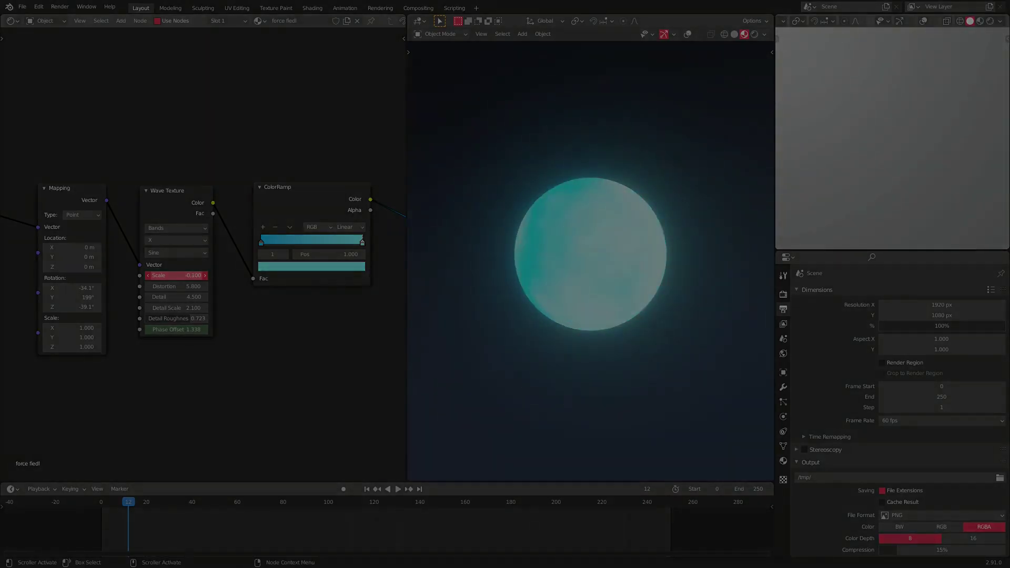
left_click(398, 489)
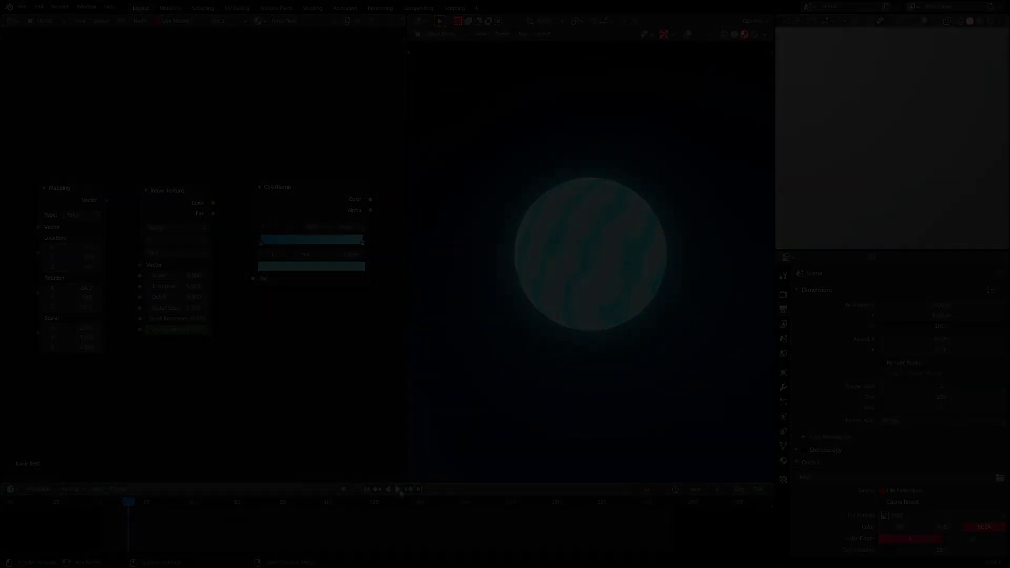